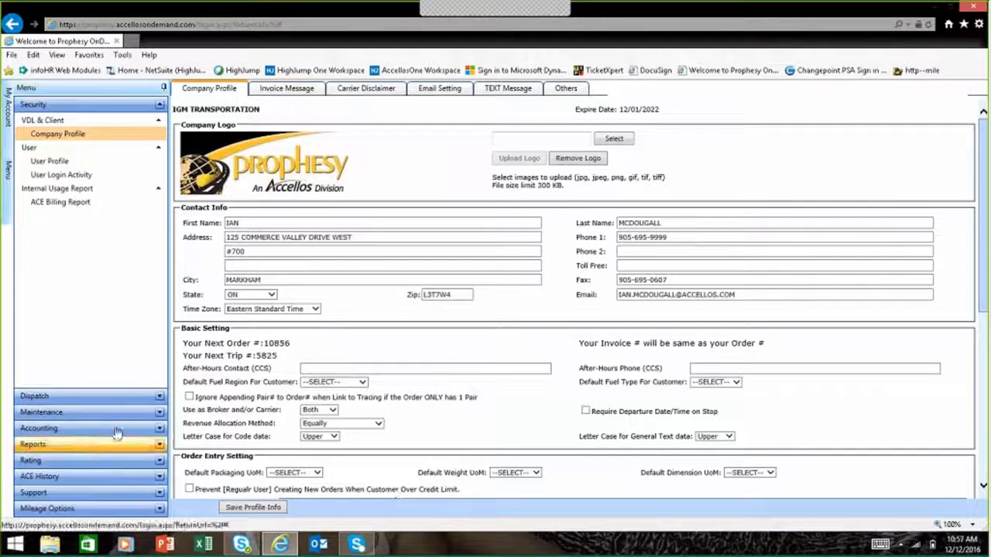
Step: Open carrier 123 TRANS (CR15) in the carrier profiles and review its trailer types, expiries and document images
left_click(120, 412)
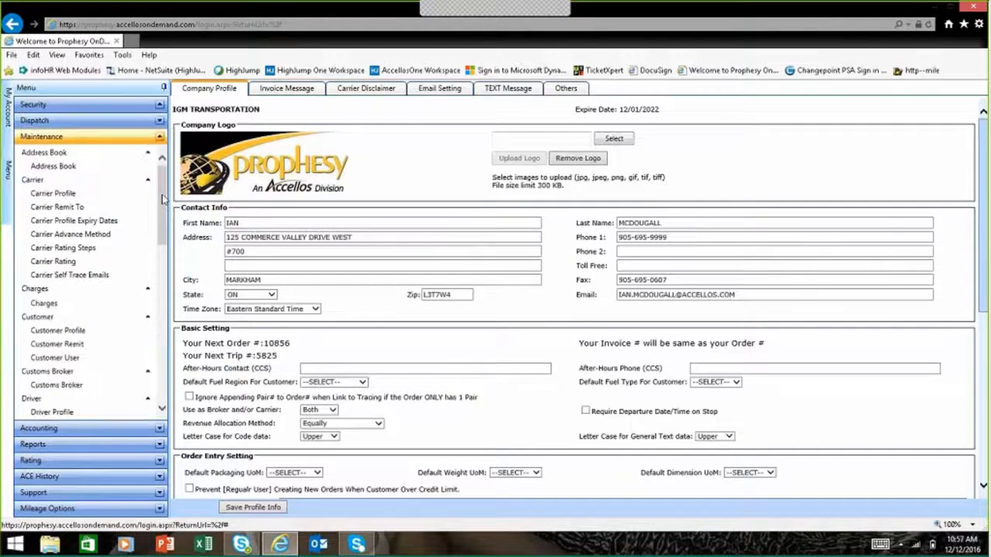
left_click(116, 195)
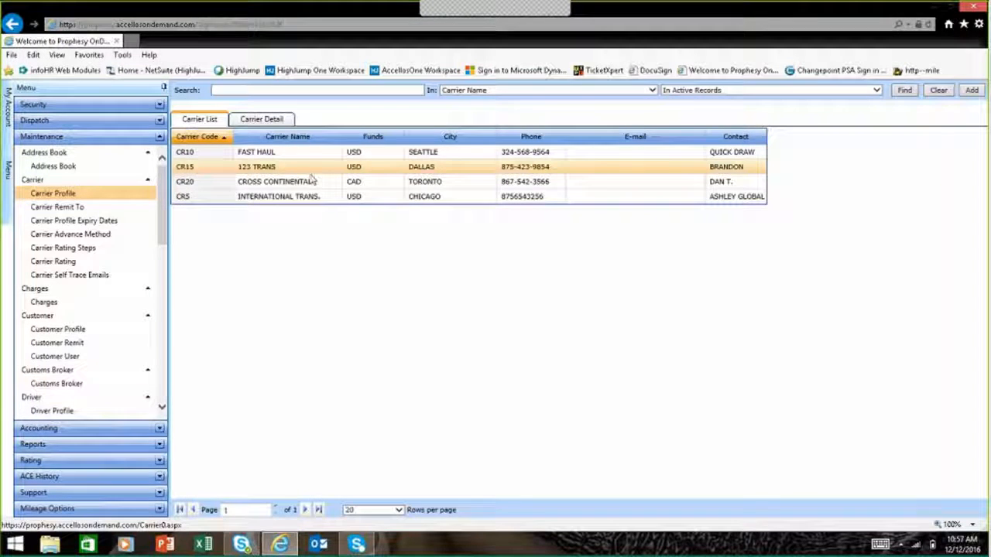
left_click(442, 155)
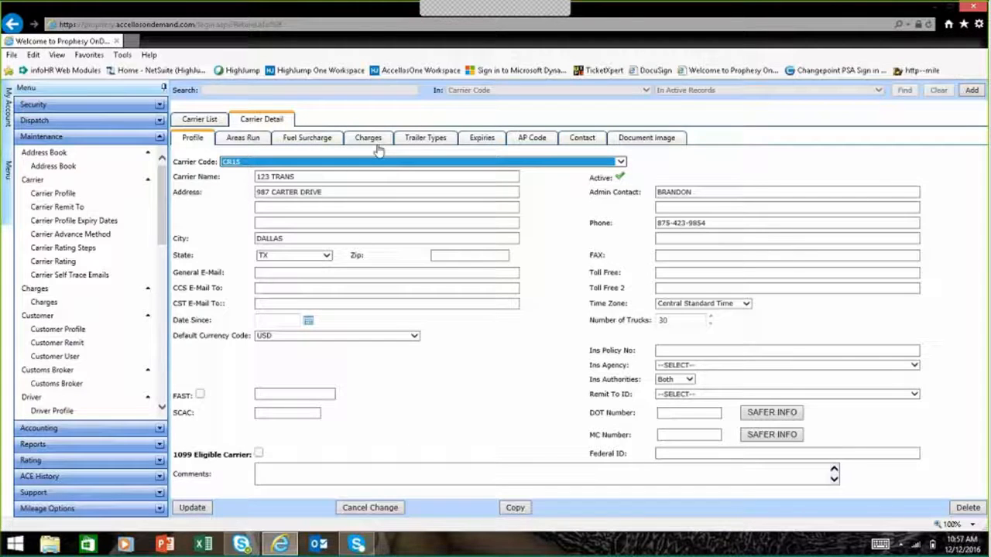
left_click(424, 140)
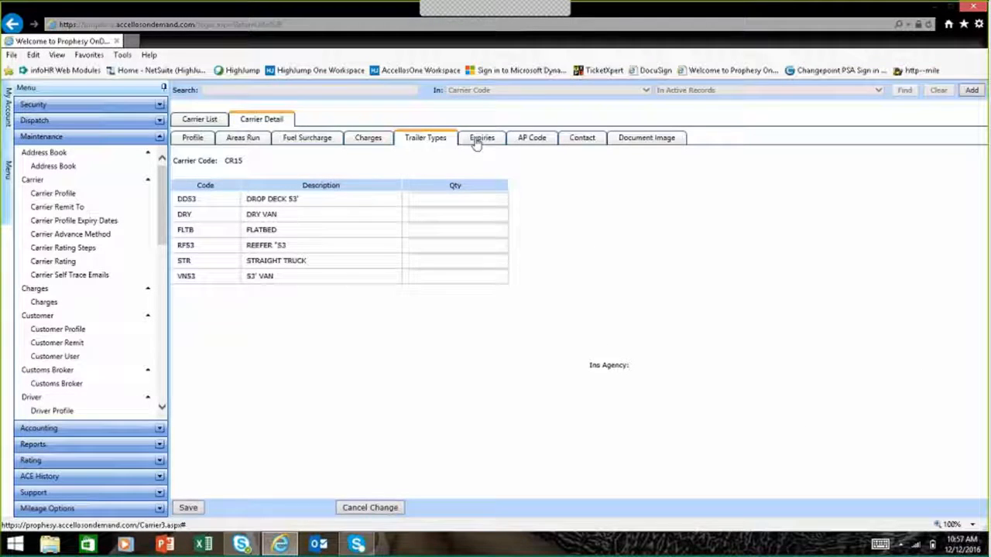
left_click(478, 139)
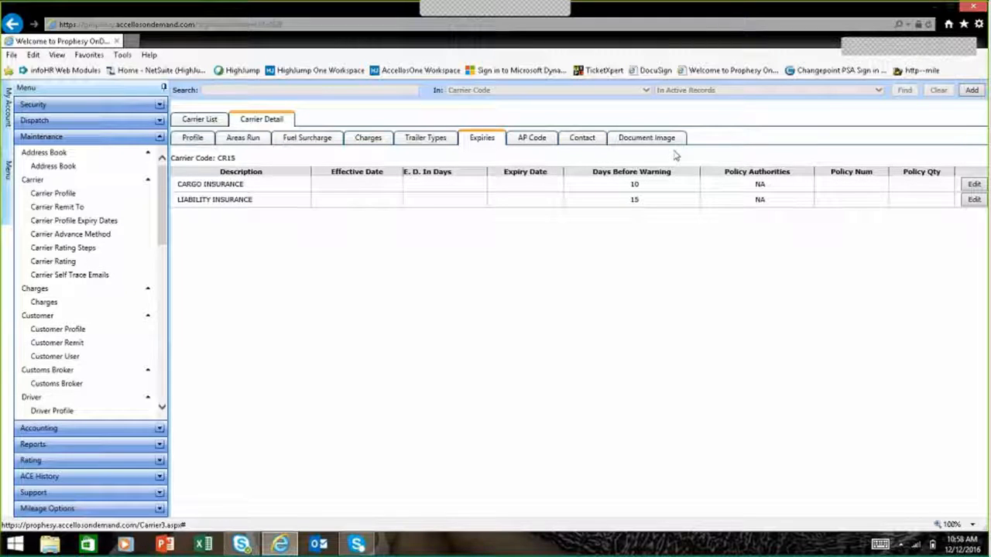
left_click(646, 138)
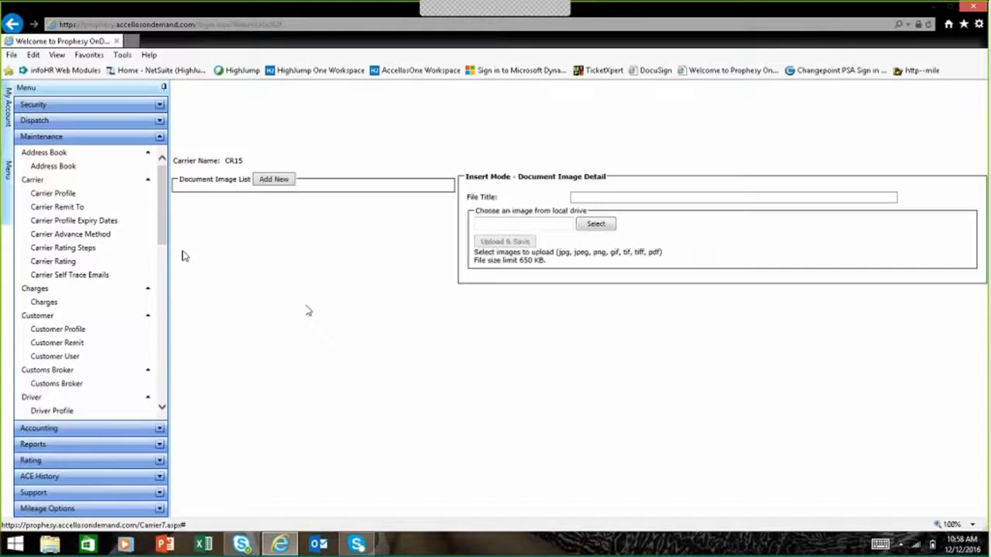
Step: Open the driver profiles and review the expiration info and settlement parameters of driver DR3
left_click_drag(165, 206, 164, 288)
left_click(42, 199)
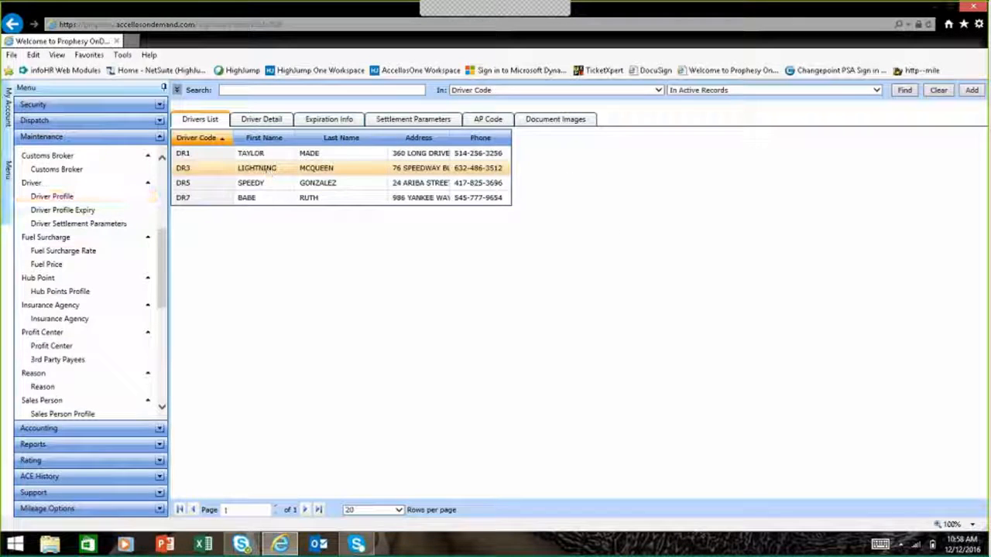
left_click(325, 121)
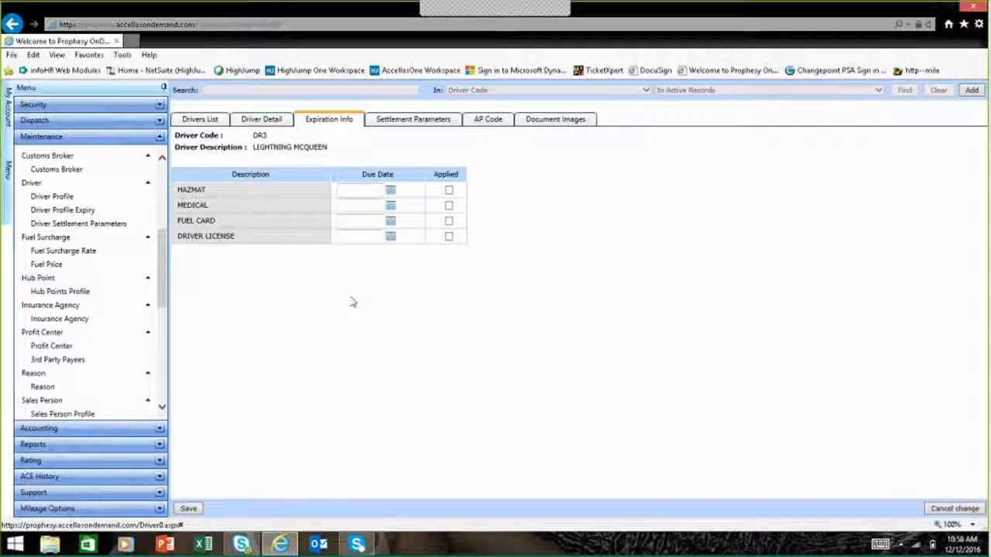
left_click(408, 119)
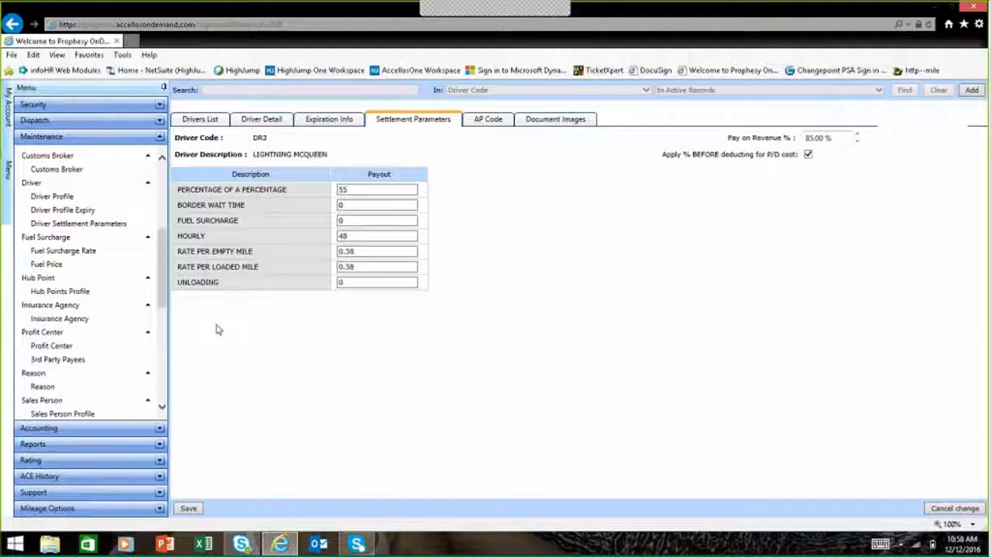
Step: Open the truck profiles and review the expiration info of truck TRK18
left_click_drag(165, 302, 168, 325)
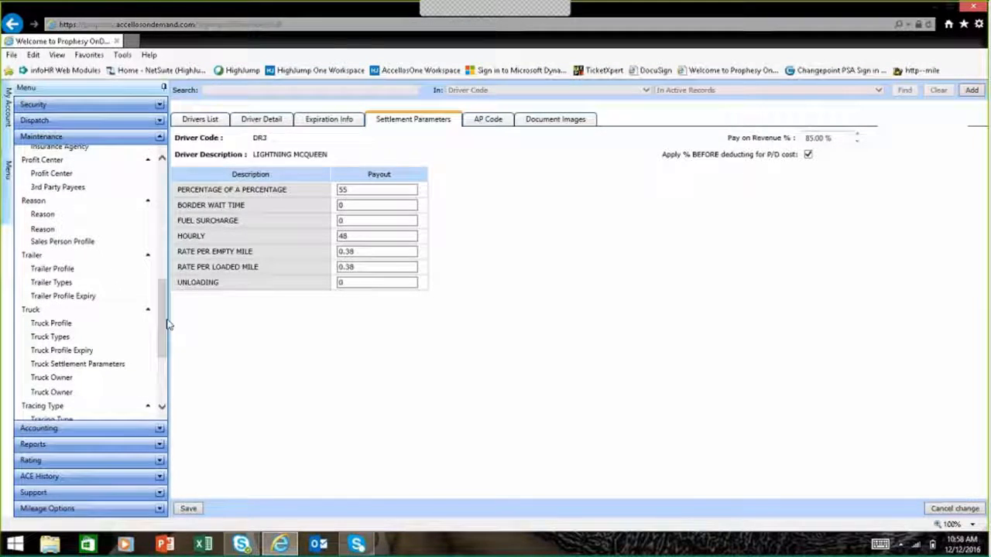
left_click(107, 332)
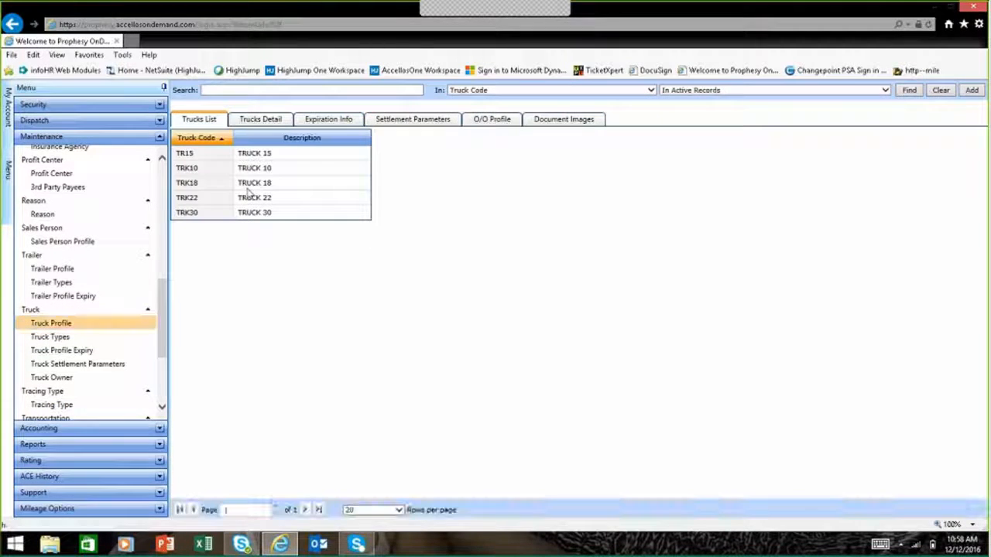
left_click(247, 186)
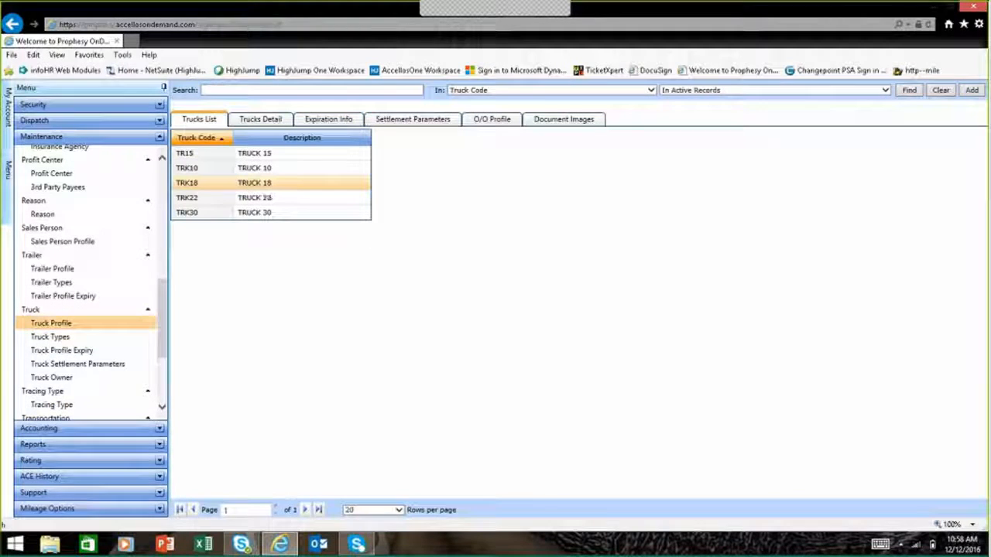
left_click(321, 126)
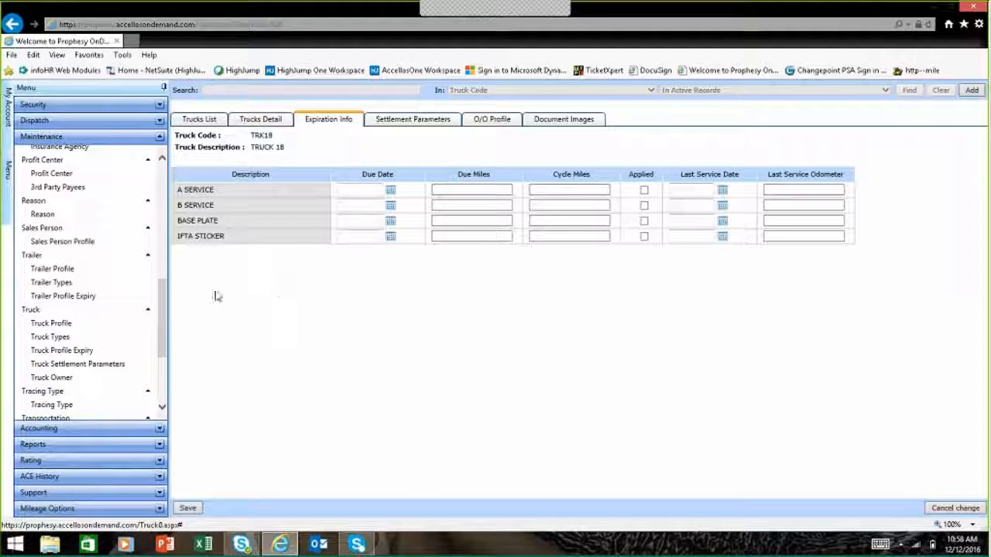
left_click(130, 242)
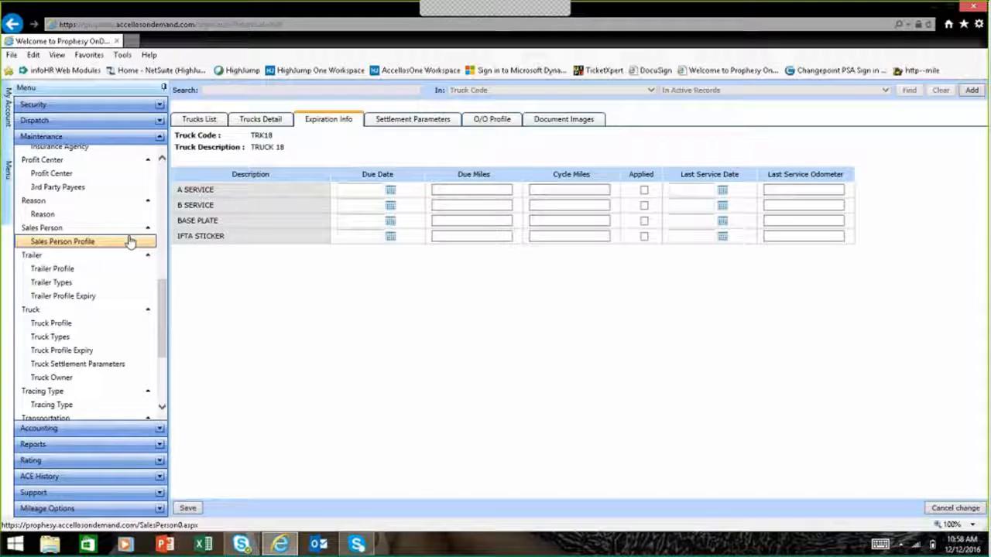
left_click_drag(165, 317, 164, 264)
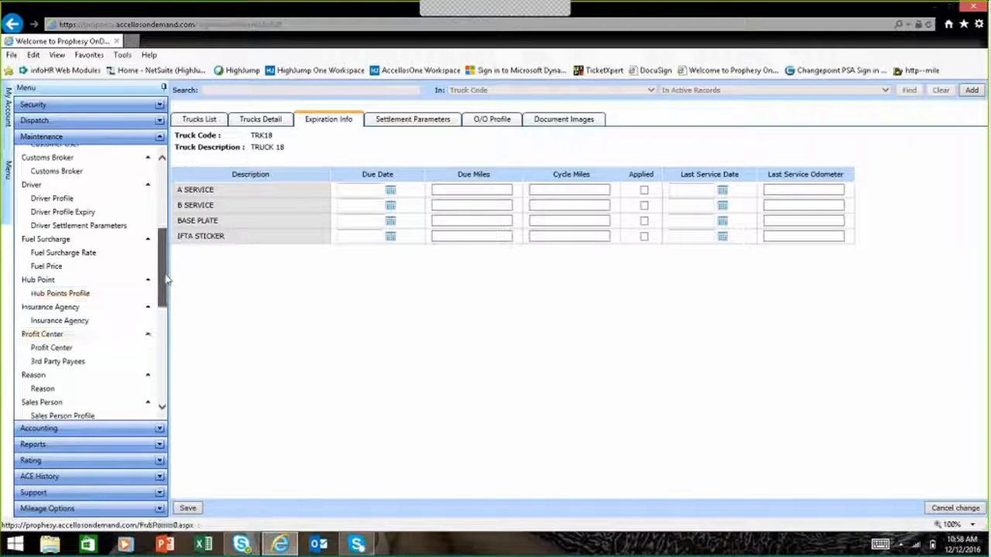
left_click_drag(163, 284, 161, 175)
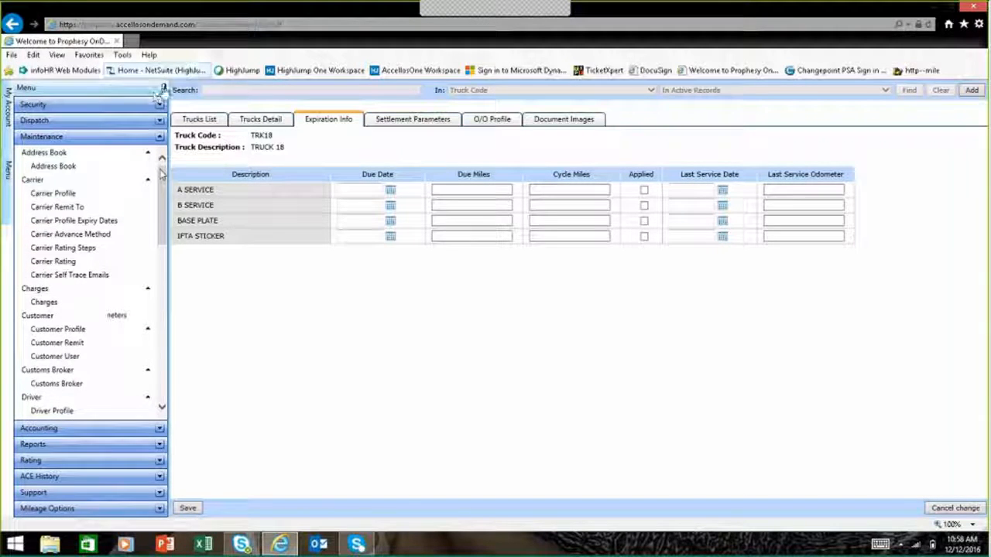
Step: Open the dispatch Order Browser with the navigation pane collapsed and sort the orders by PU Sch From
left_click(111, 122)
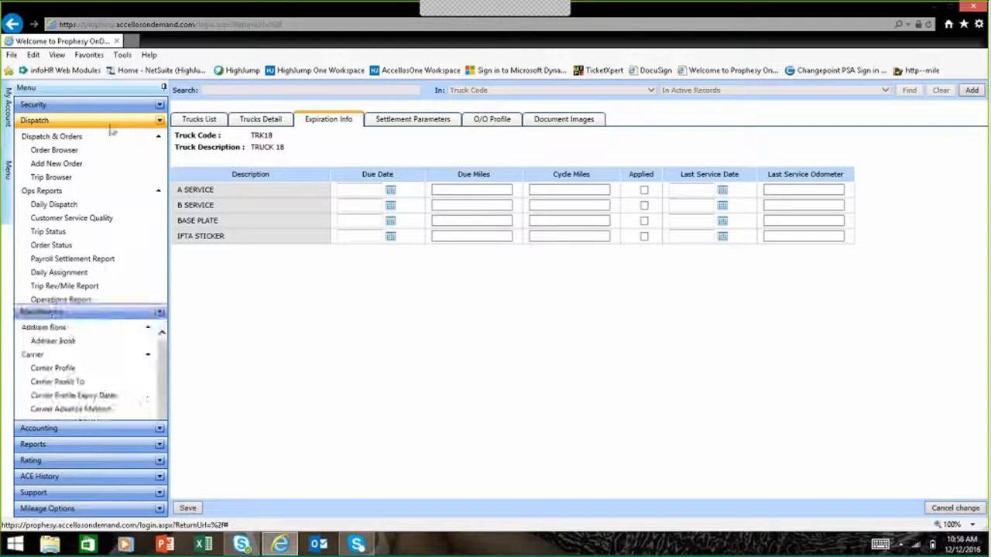
left_click(67, 151)
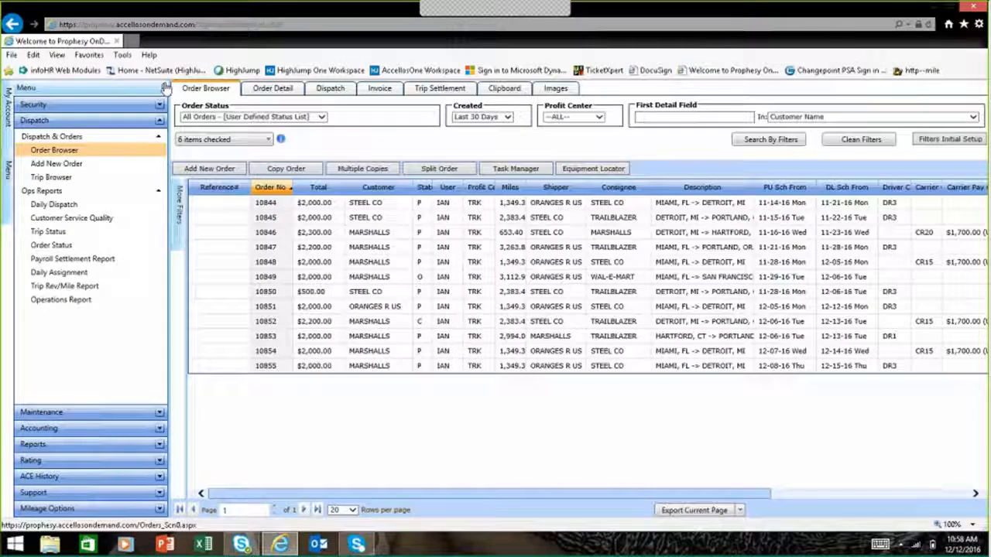
left_click(164, 88)
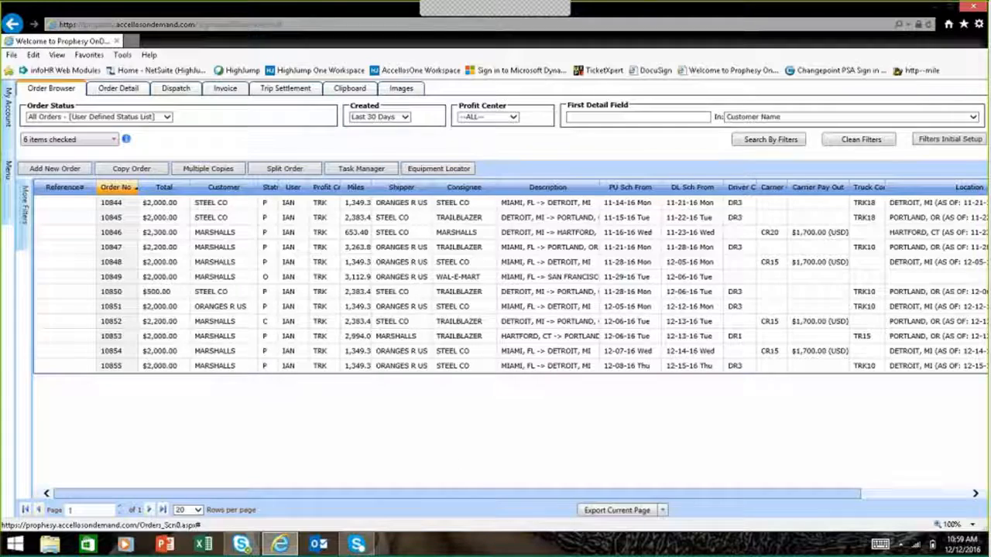
left_click(618, 189)
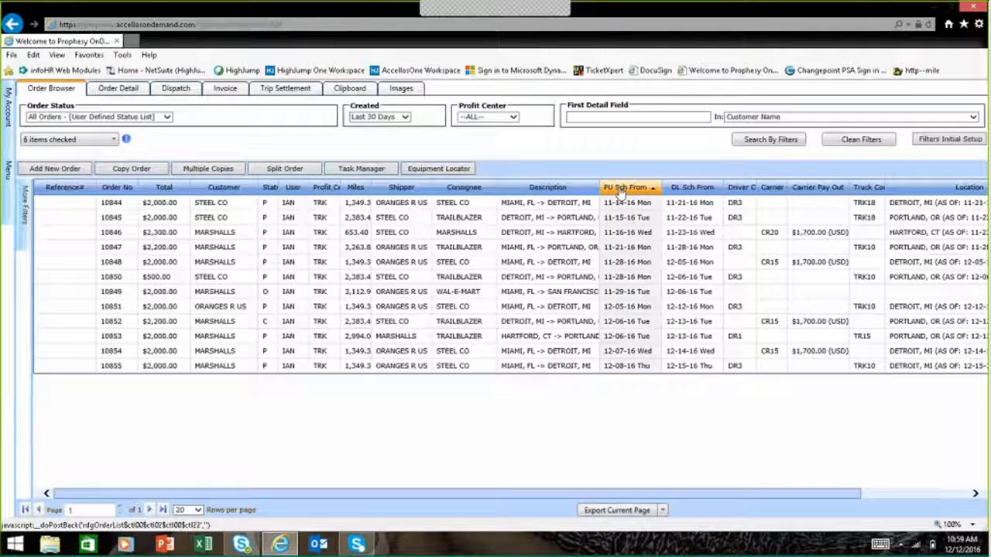
Step: Review the column options of the order list and the choices in its order status filter
right_click(623, 192)
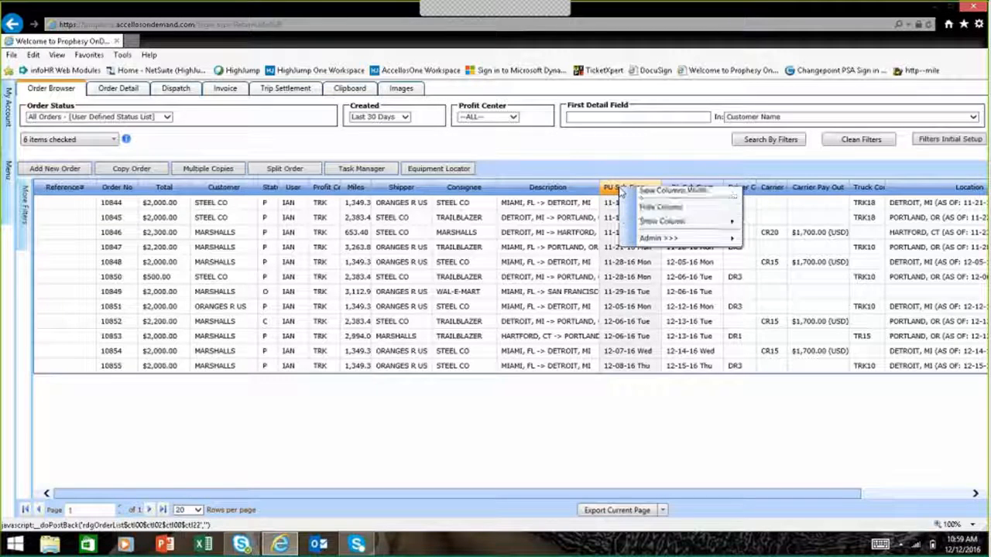
mouse_move(666, 228)
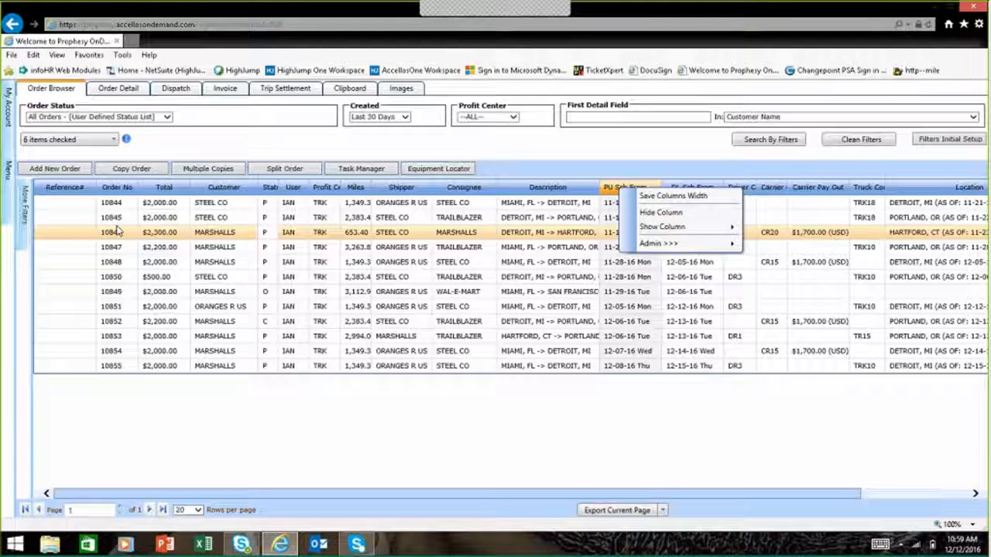
left_click(156, 146)
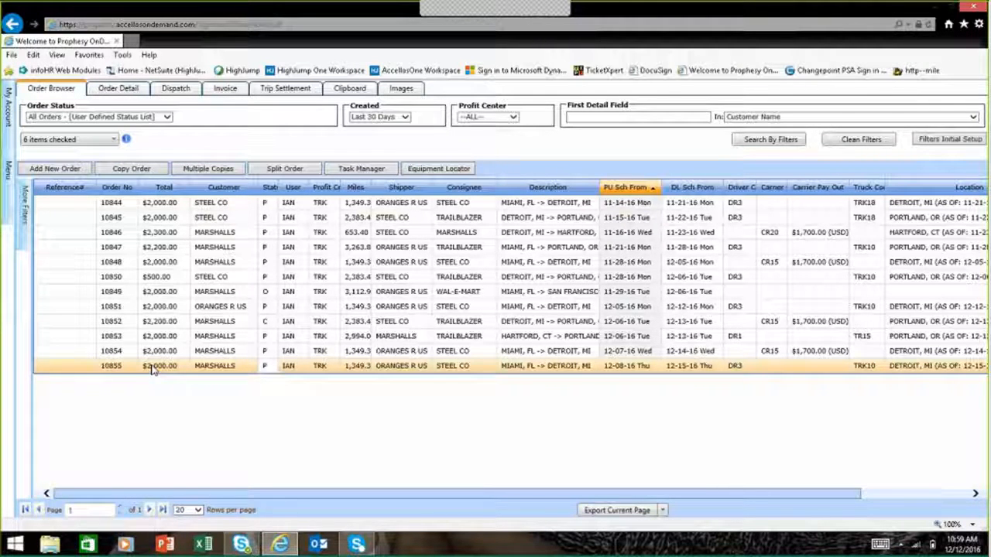
left_click(115, 140)
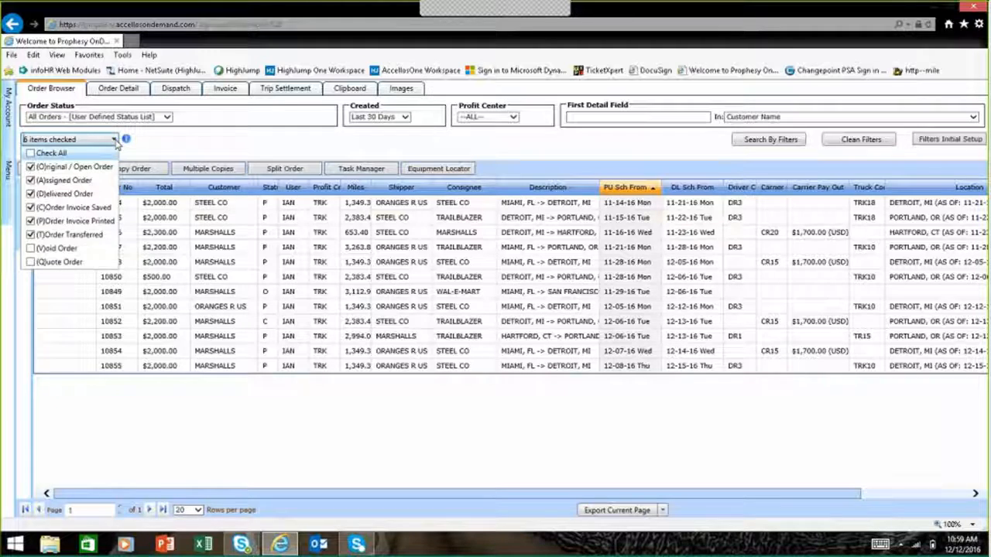
left_click(157, 150)
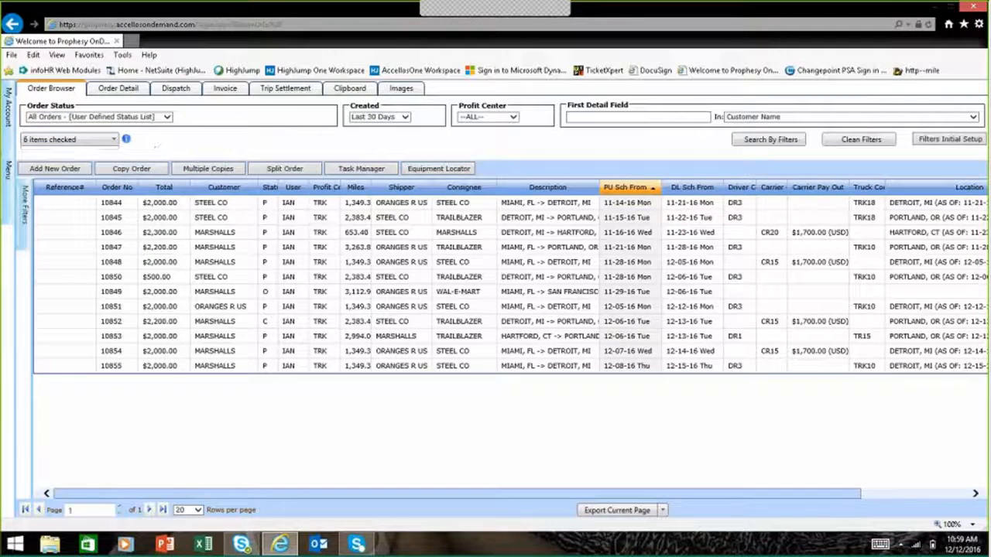
Step: Open the MARSHALLS order with the 12-08-16 pickup and review its customer, stops, shipment details and rate total
left_click(165, 366)
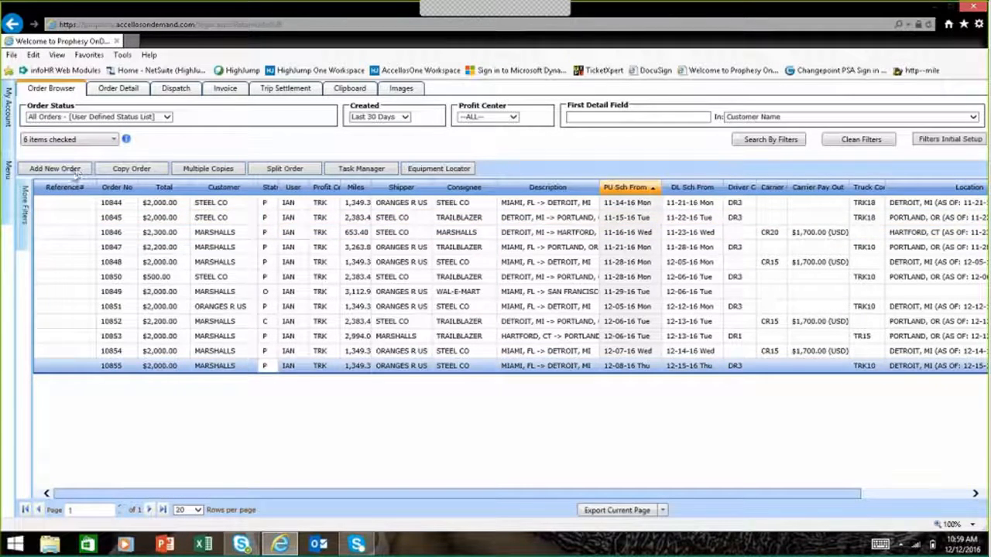
left_click(115, 92)
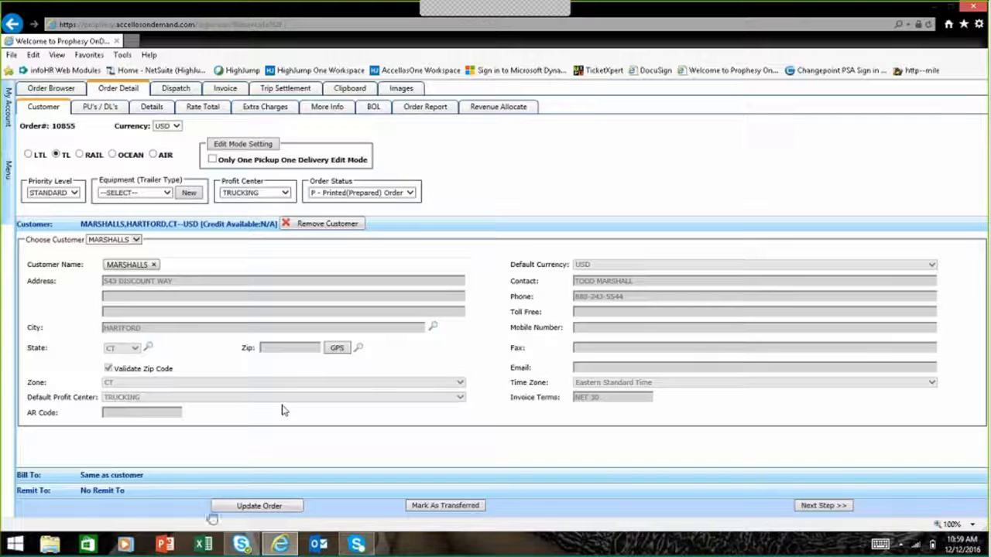
left_click(96, 110)
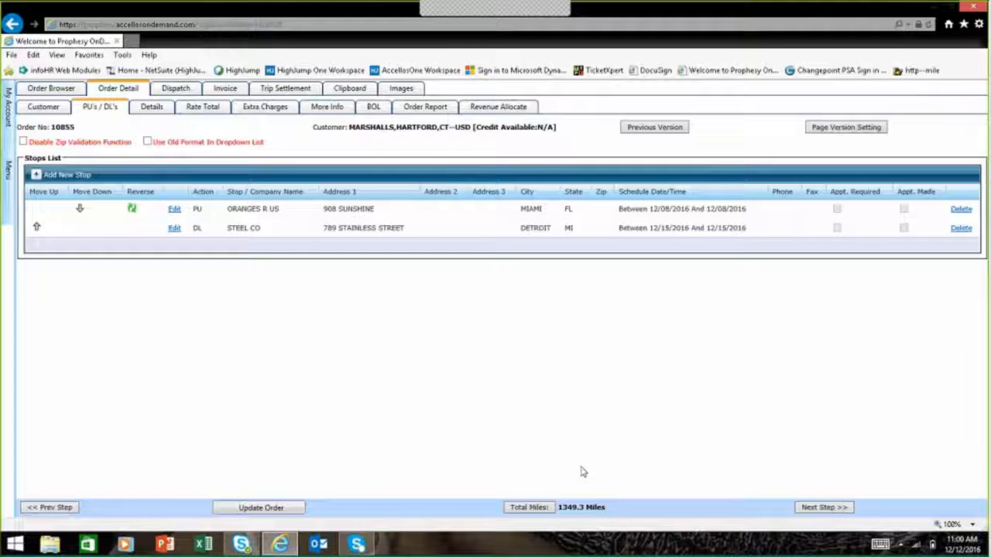
left_click(145, 109)
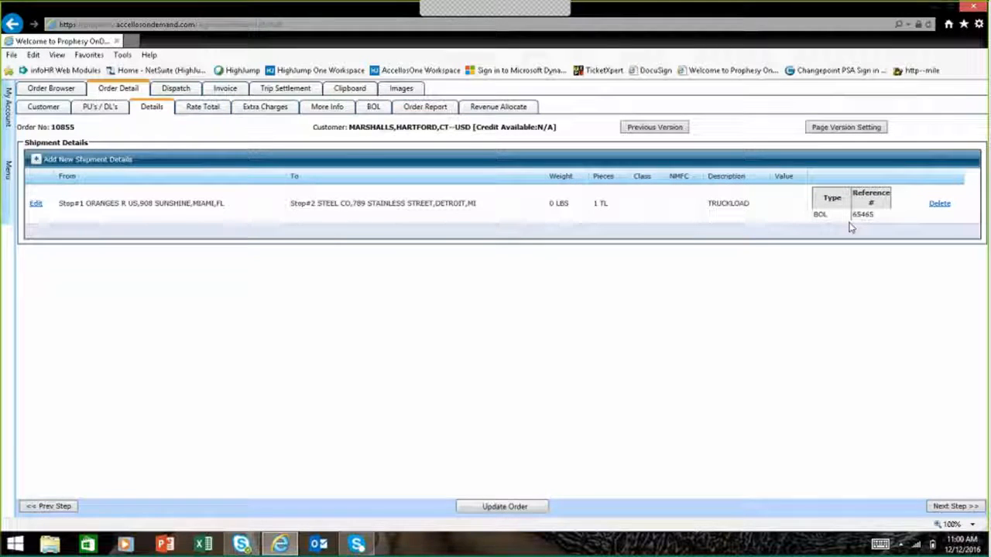
left_click(203, 108)
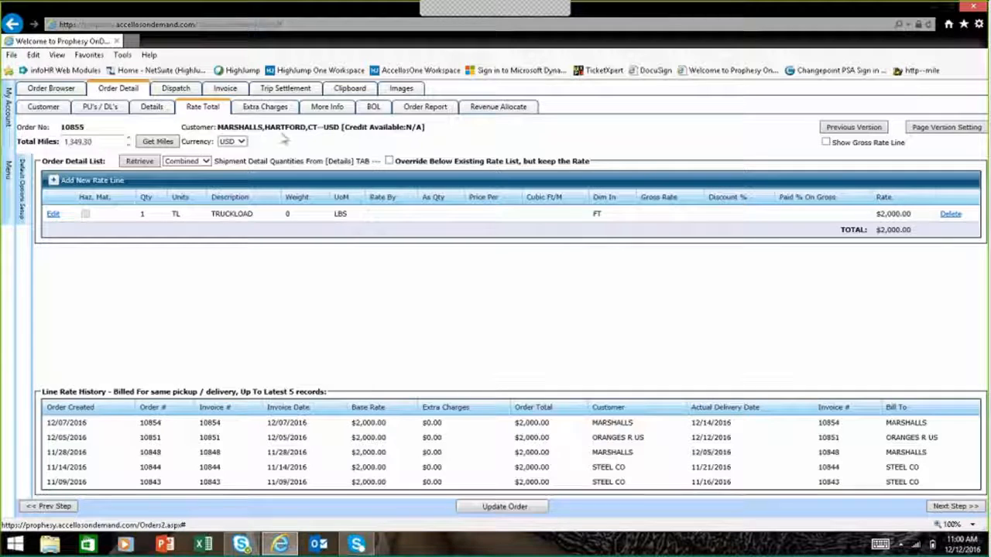
Step: Review the order's extra charges, additional info and bill of lading, and return to the order list
left_click(264, 106)
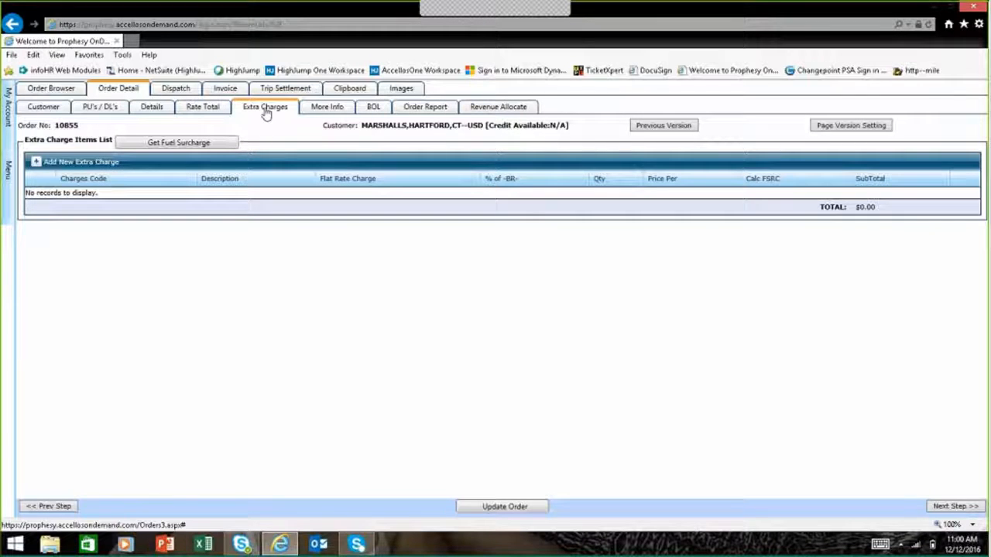
left_click(326, 108)
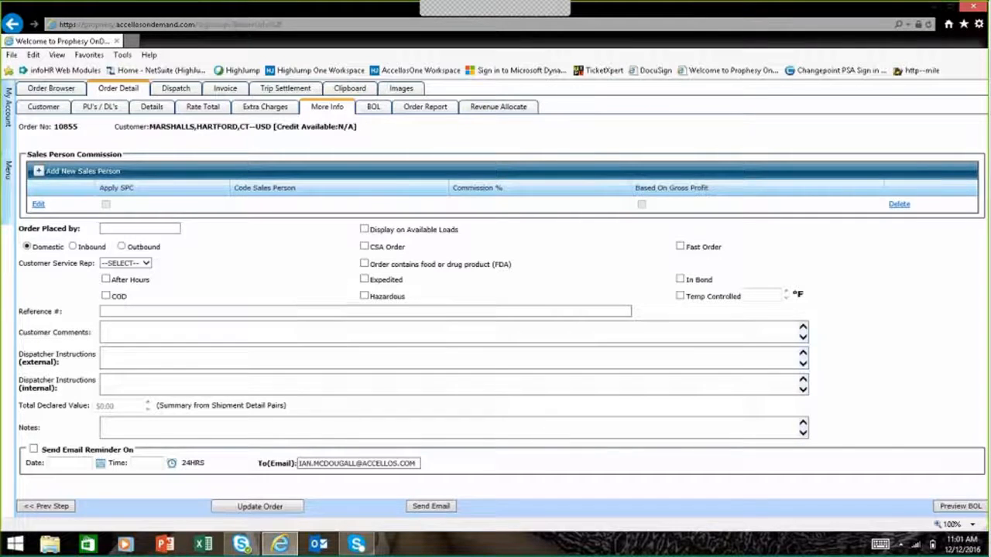
left_click(374, 109)
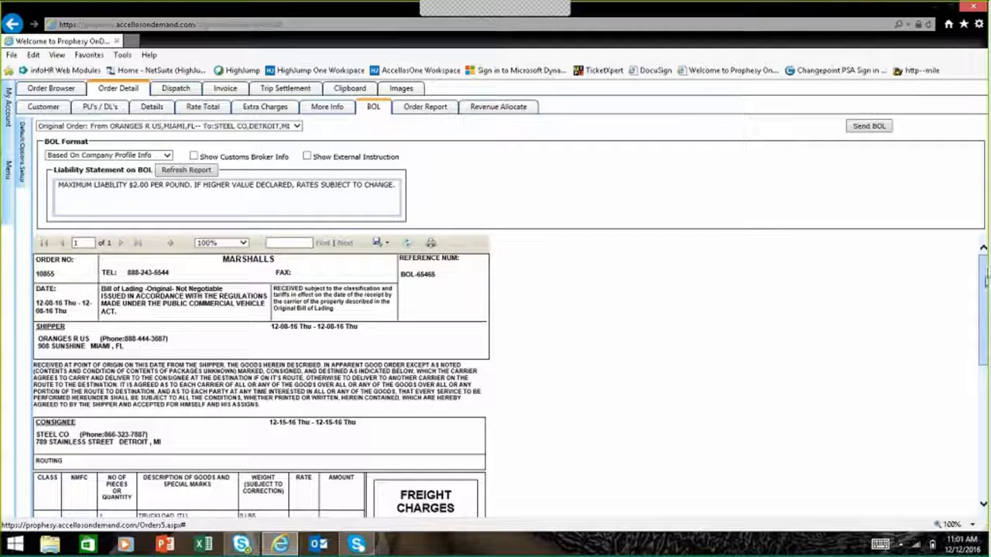
mouse_move(985, 282)
left_mouse_down()
mouse_move(985, 396)
mouse_move(973, 232)
left_mouse_up()
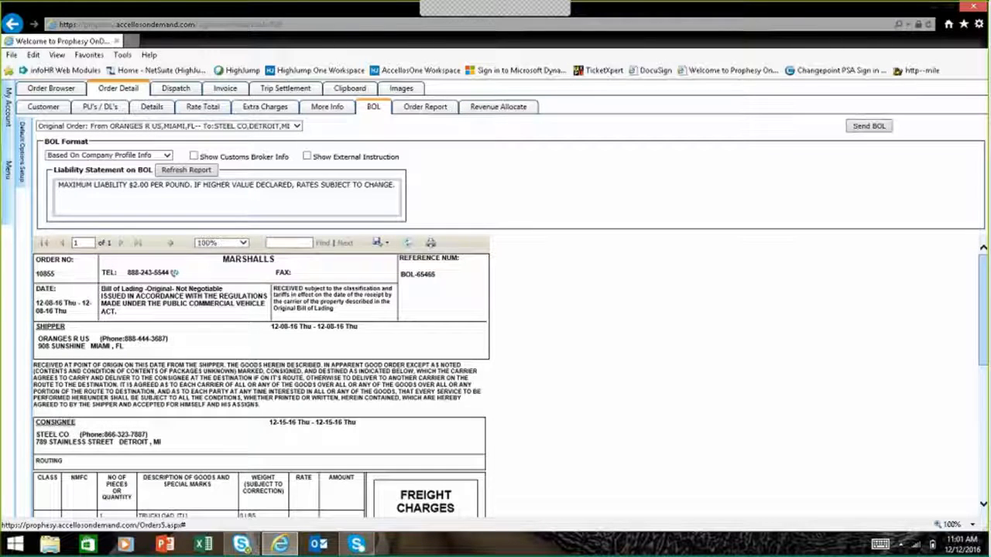
left_click(54, 90)
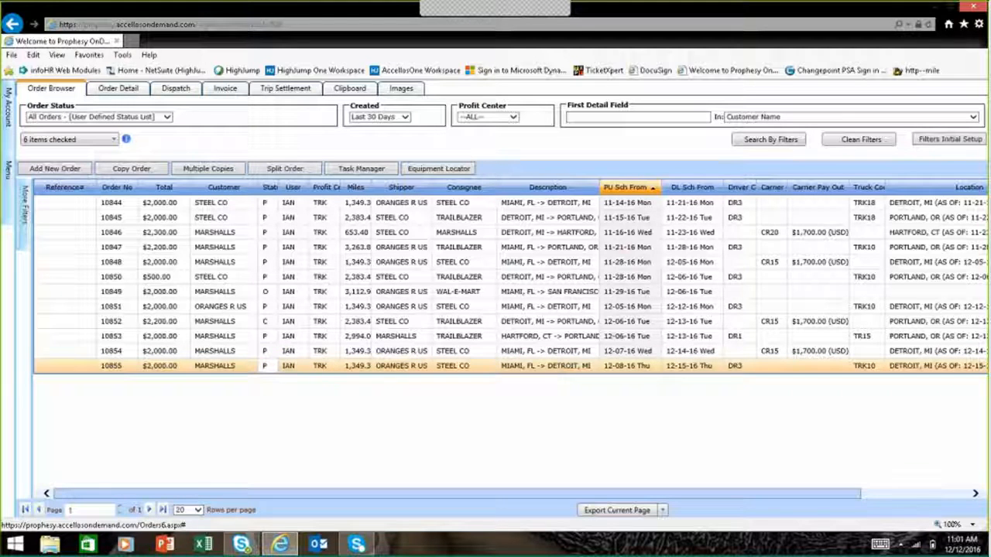
Step: Open the MARSHALLS order's dispatch equipment assignment and review the regular carrier search, including its trailer type choices
left_click(179, 97)
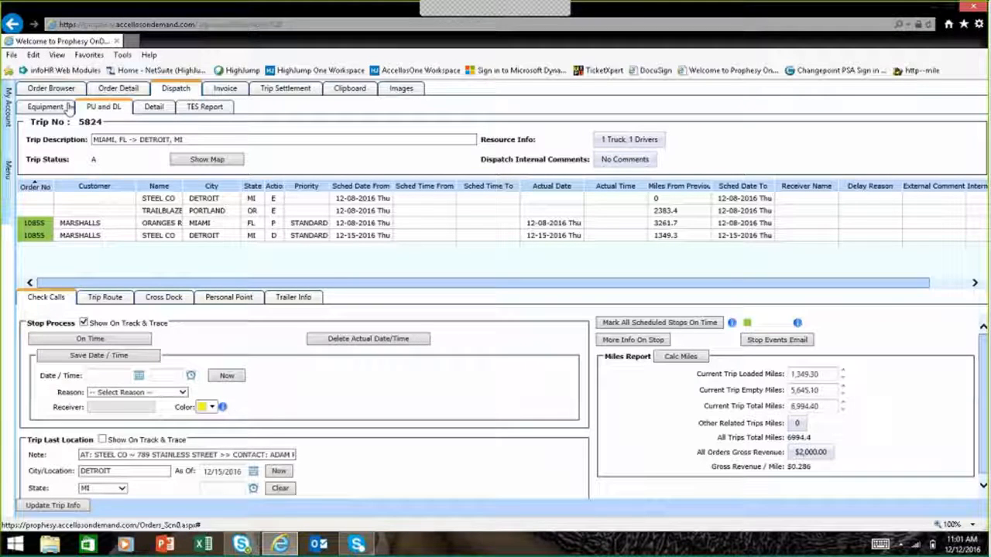
left_click(58, 107)
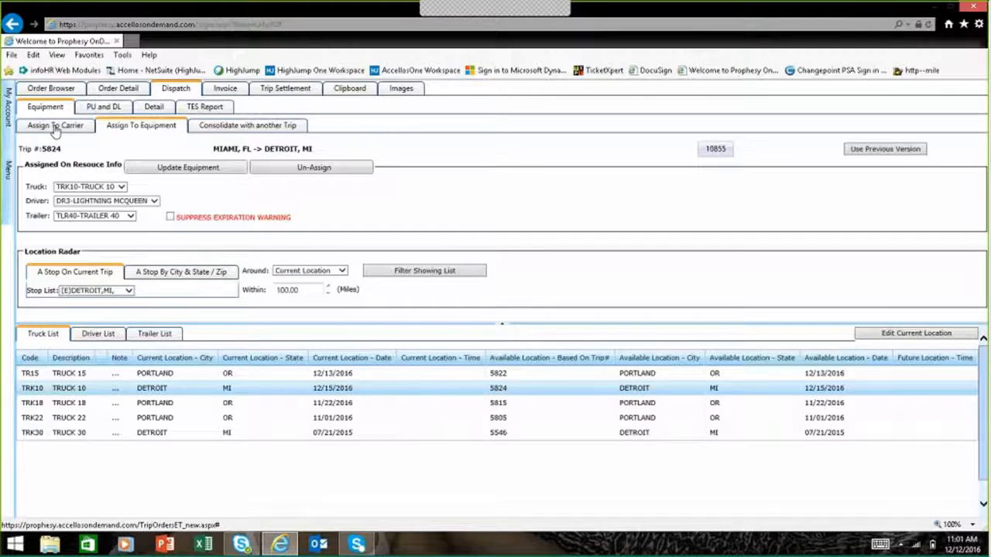
left_click(56, 128)
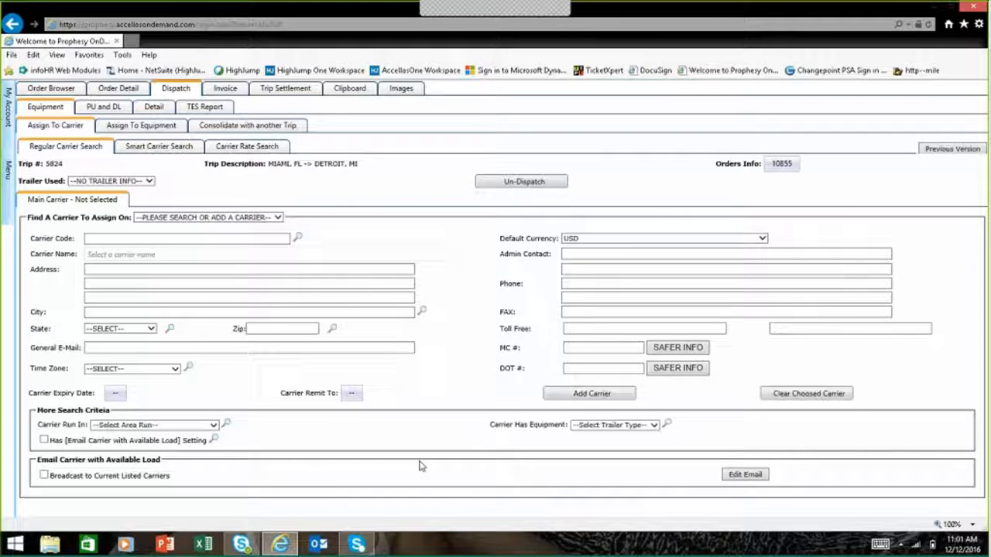
left_click(654, 426)
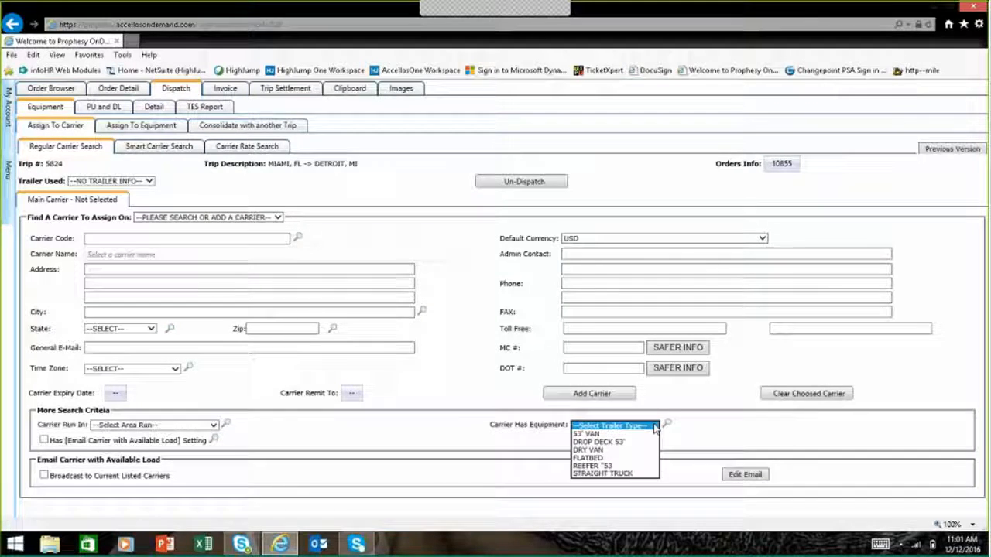
Step: Run a Smart Carrier Search of past carrier history matching the same P/U City and D/L City
left_click(158, 147)
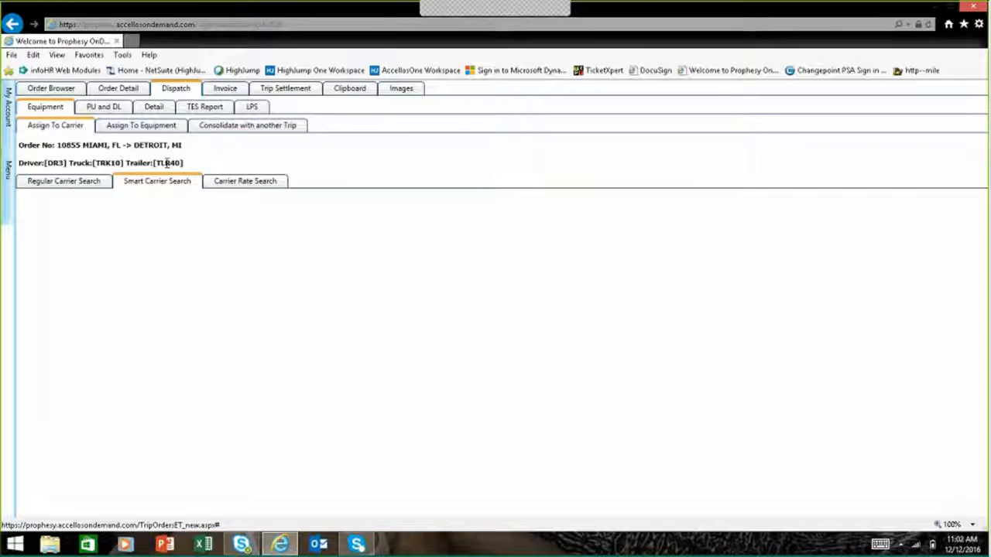
left_click(225, 227)
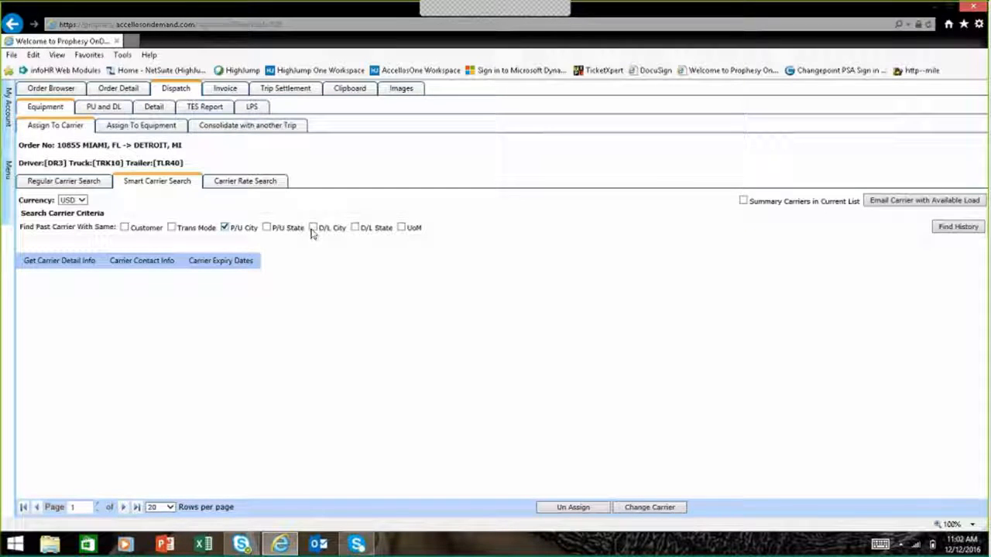
left_click(313, 229)
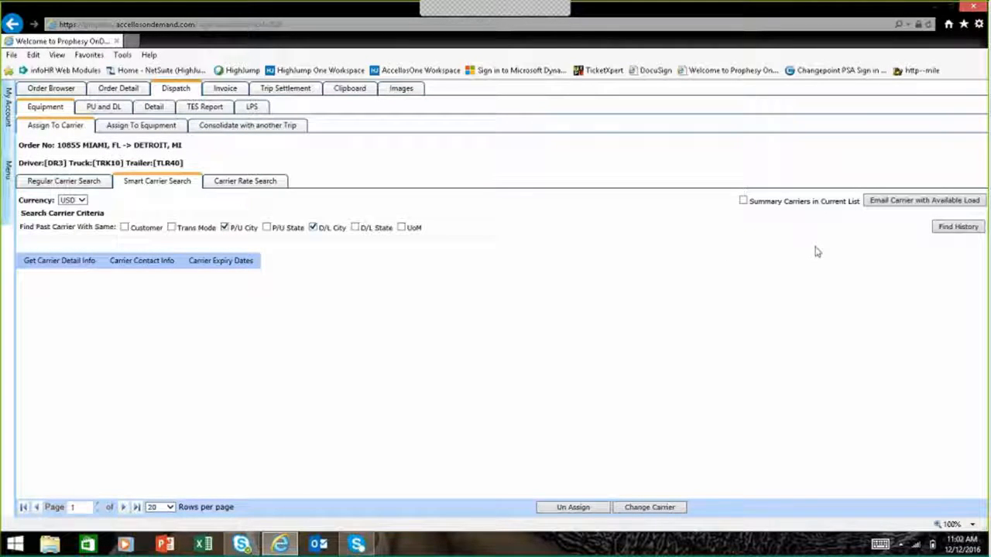
left_click(957, 227)
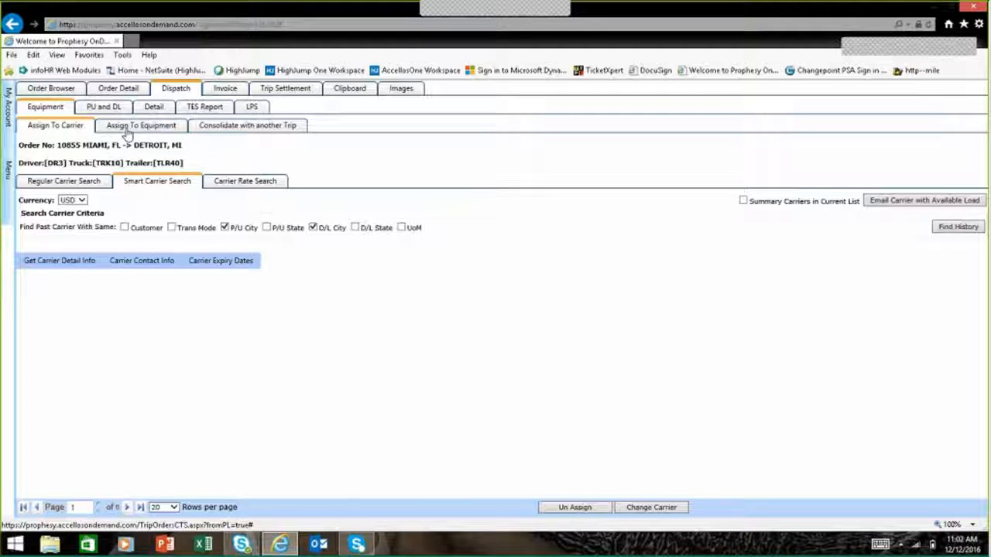
Step: Review the trip's truck, driver and trailer assignment, and read through its Trip Equipment Sheet
left_click(128, 128)
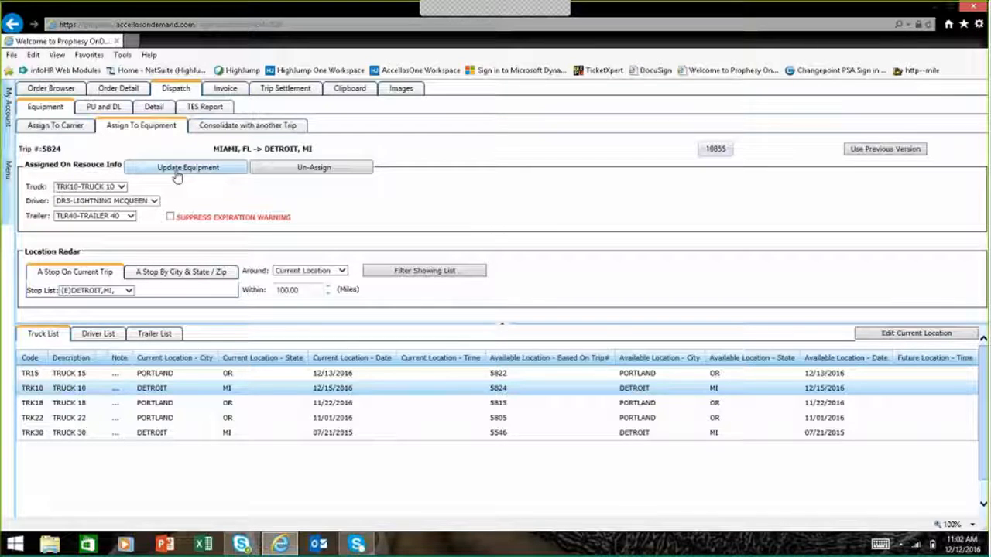
left_click(199, 108)
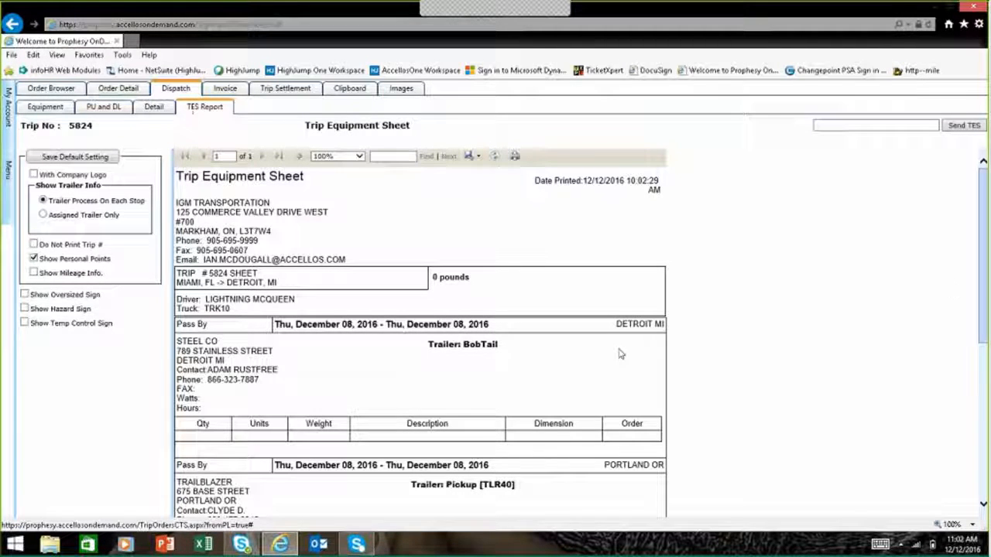
scroll(985, 226, "down", 3)
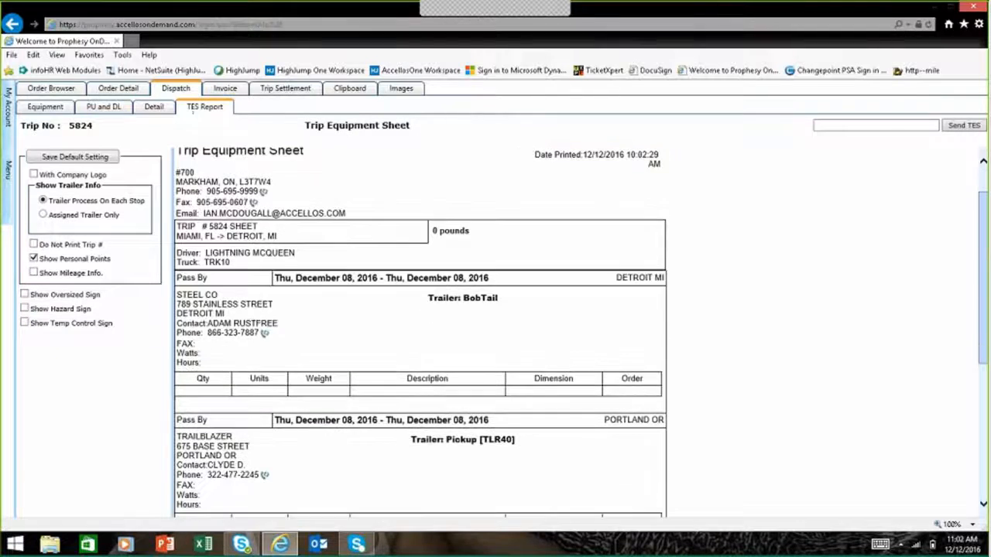
scroll(986, 227, "down", 5)
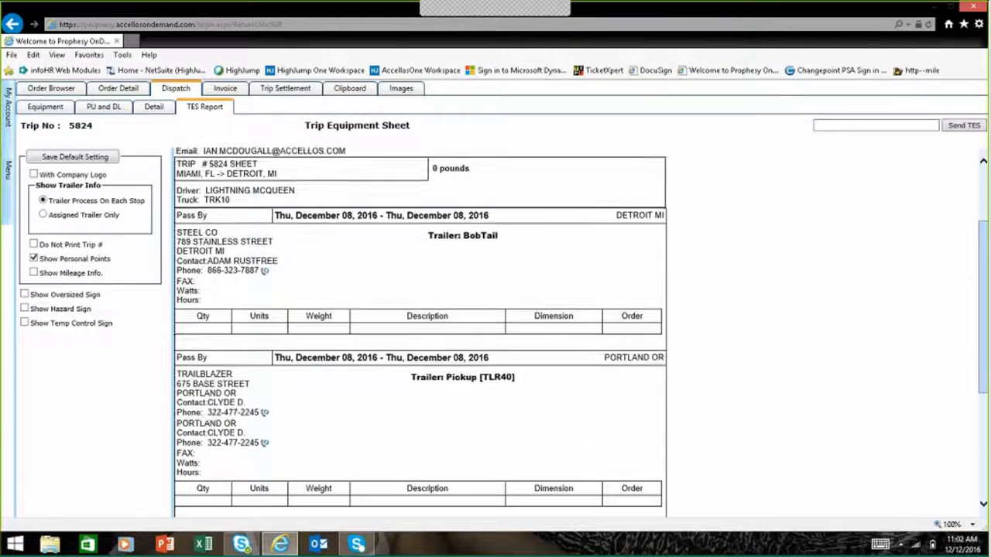
scroll(985, 227, "down", 3)
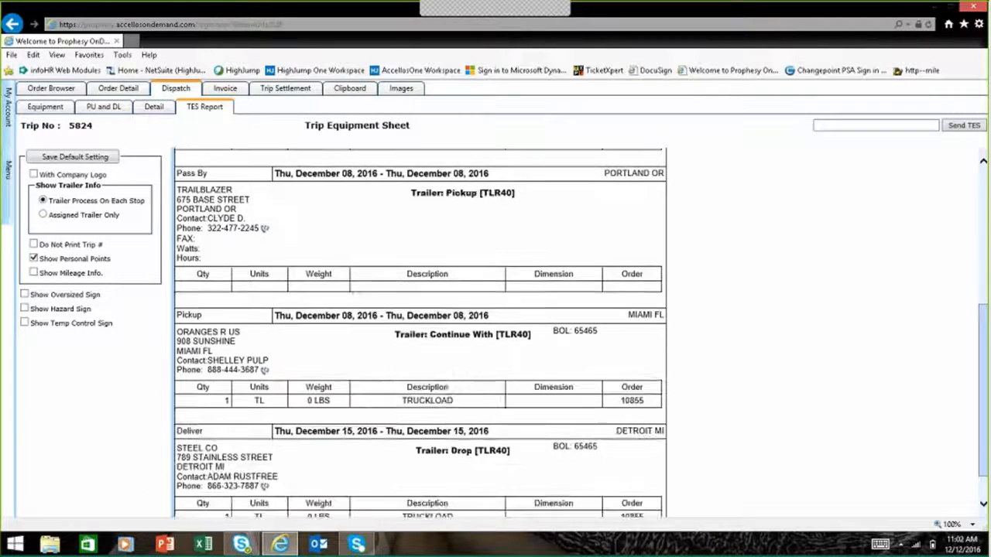
scroll(474, 216, "up", 10)
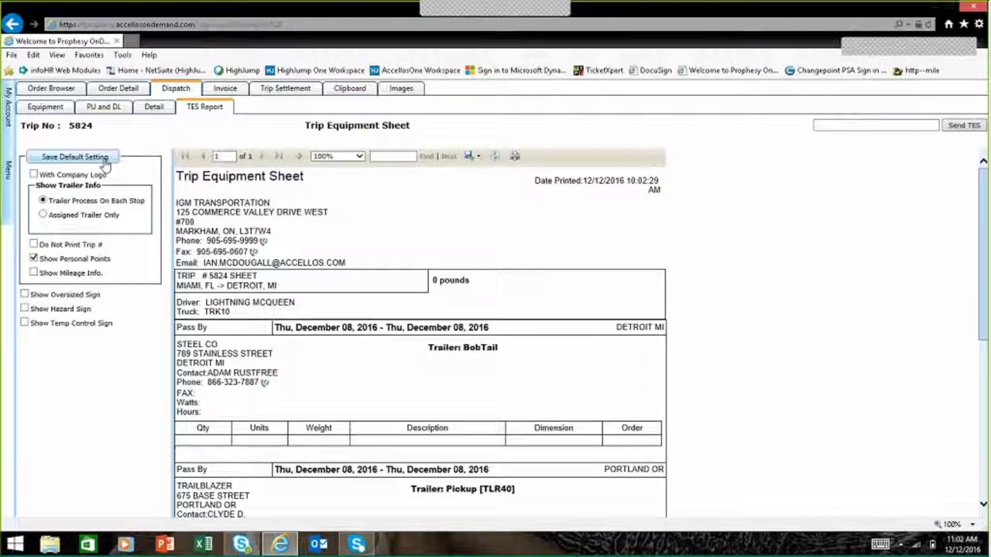
Step: Mark the ORANGES R US pickup stop in Miami as on time and cancel the pickup confirmation email
left_click(102, 111)
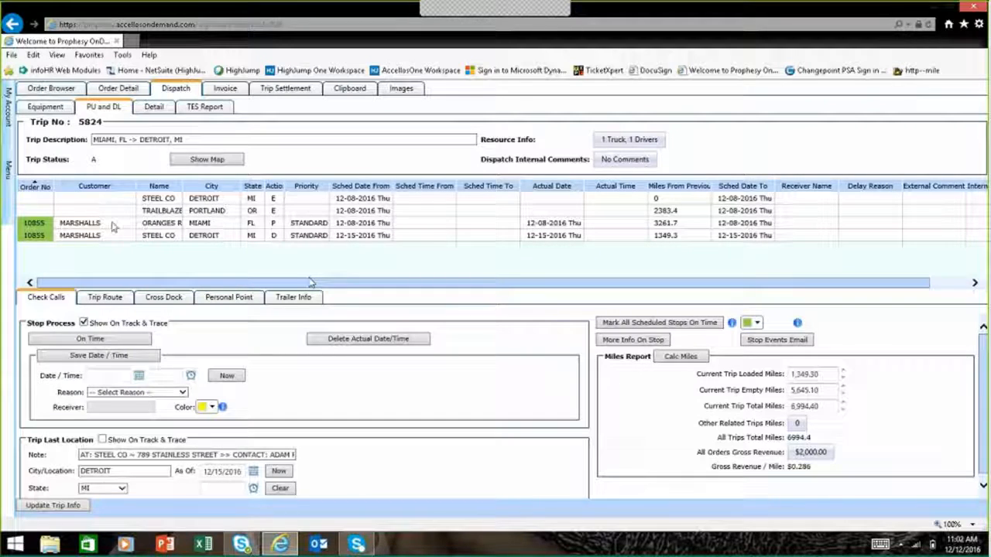
left_click(112, 223)
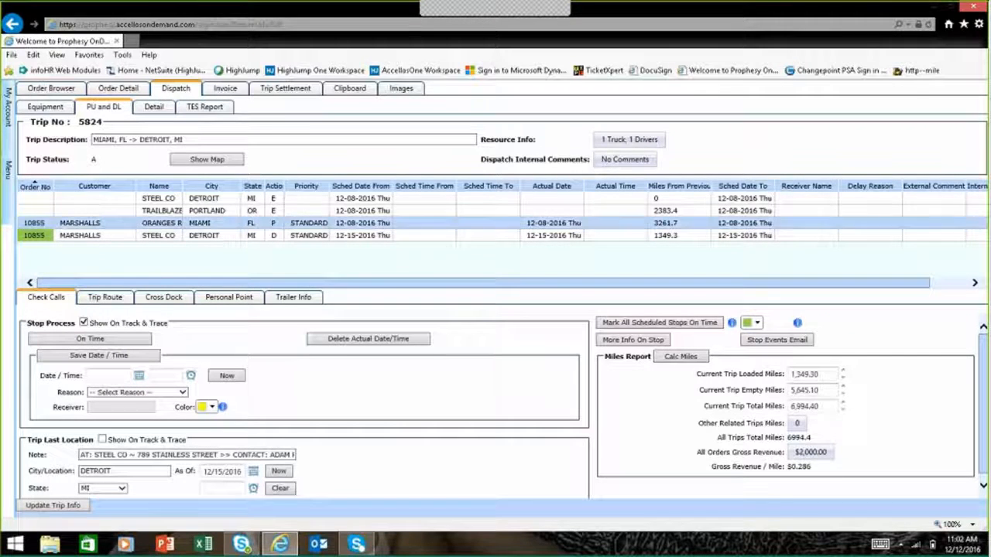
left_click(89, 339)
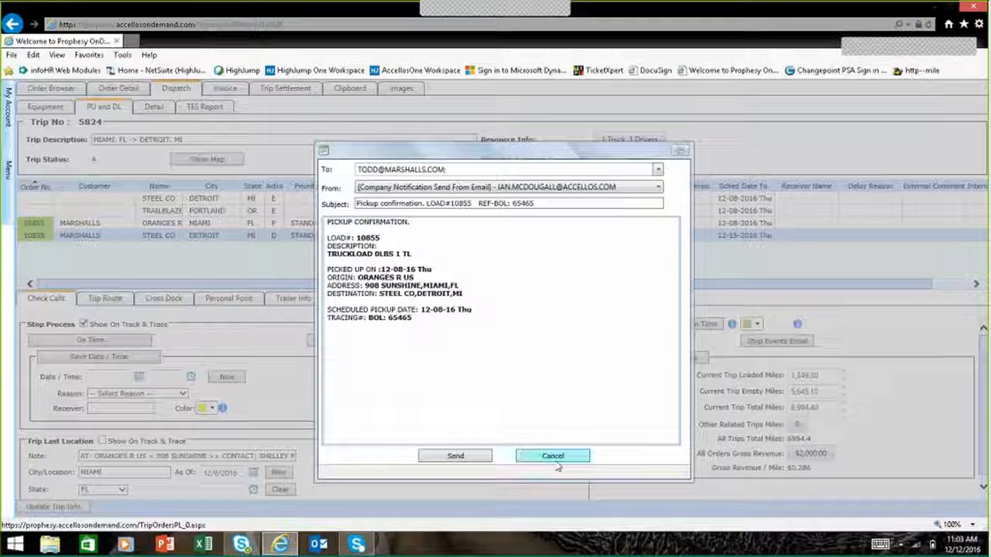
left_click(556, 461)
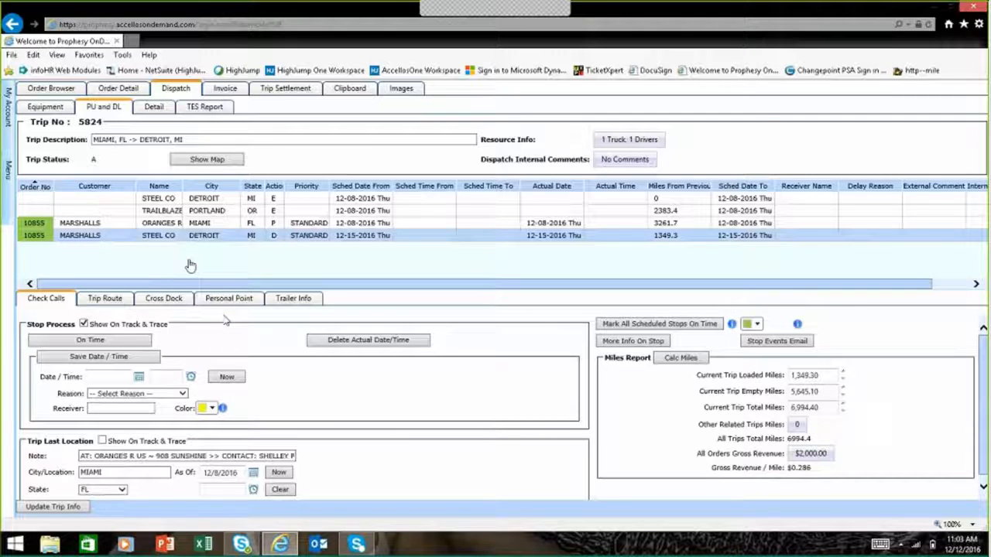
Step: Return to the order list, open the MARSHALLS order's invoice and preview the image linked to its bill of lading
left_click(55, 90)
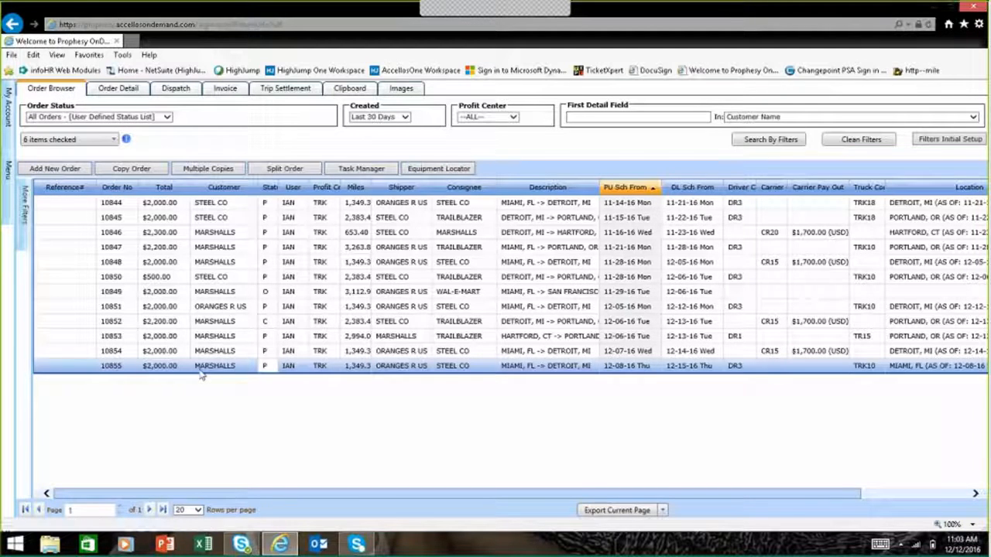
left_click(226, 93)
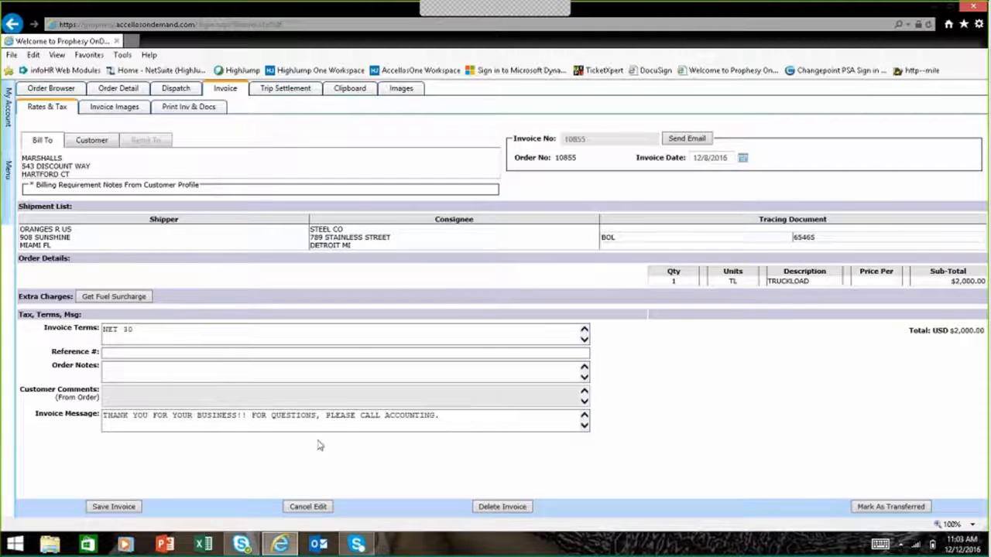
left_click(109, 112)
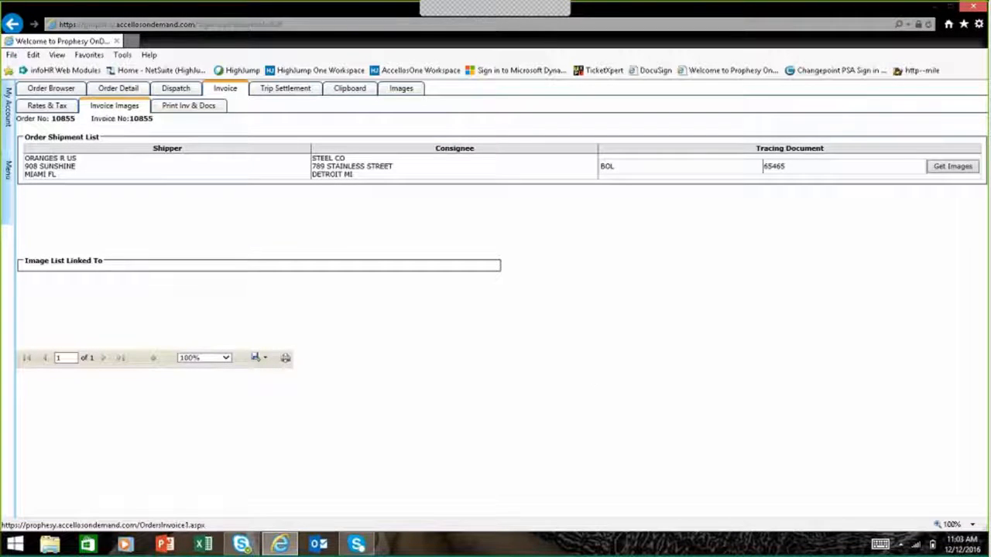
left_click(952, 167)
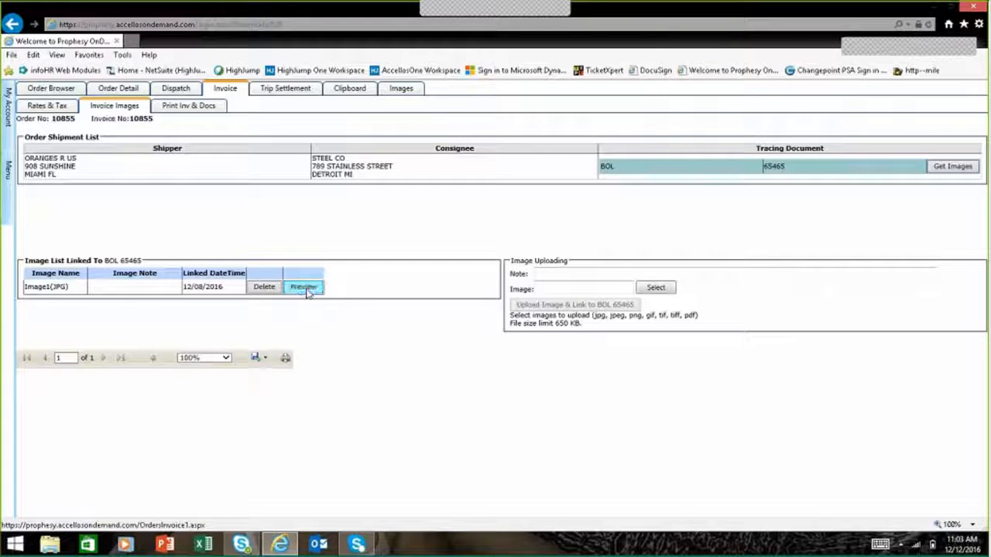
left_click(303, 287)
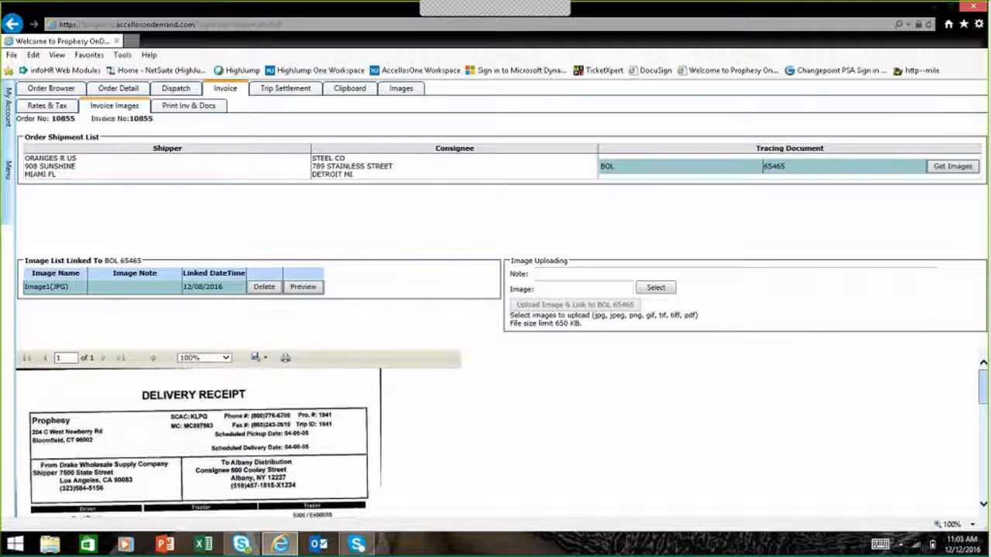
Step: Review the printable invoice through to its attached delivery receipt, along with its layout options
left_click(190, 108)
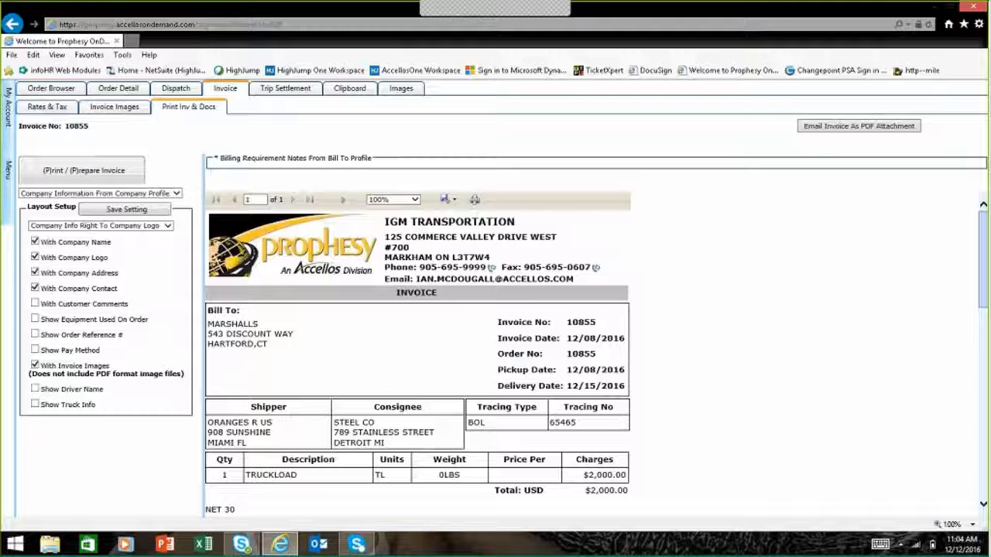
scroll(418, 348, "down", 2)
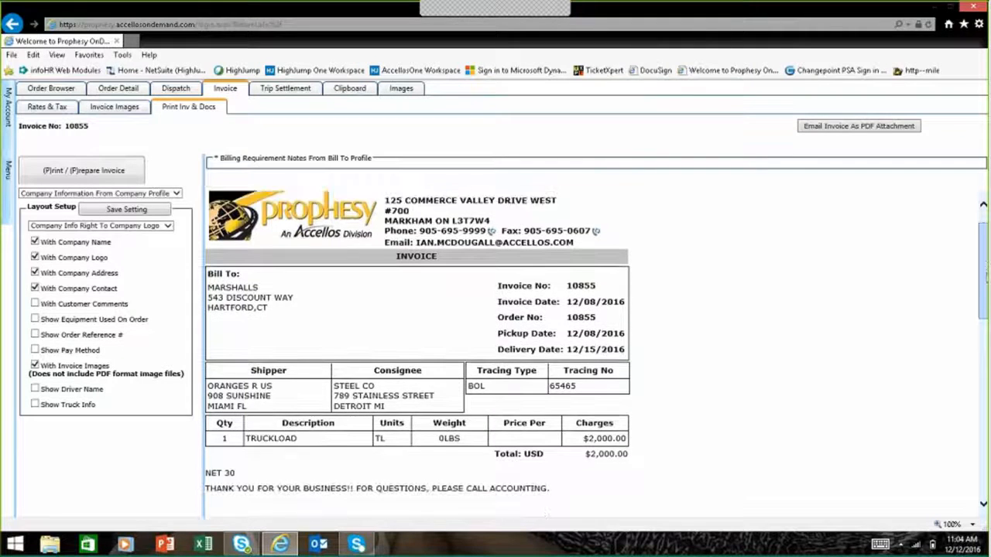
scroll(418, 349, "down", 3)
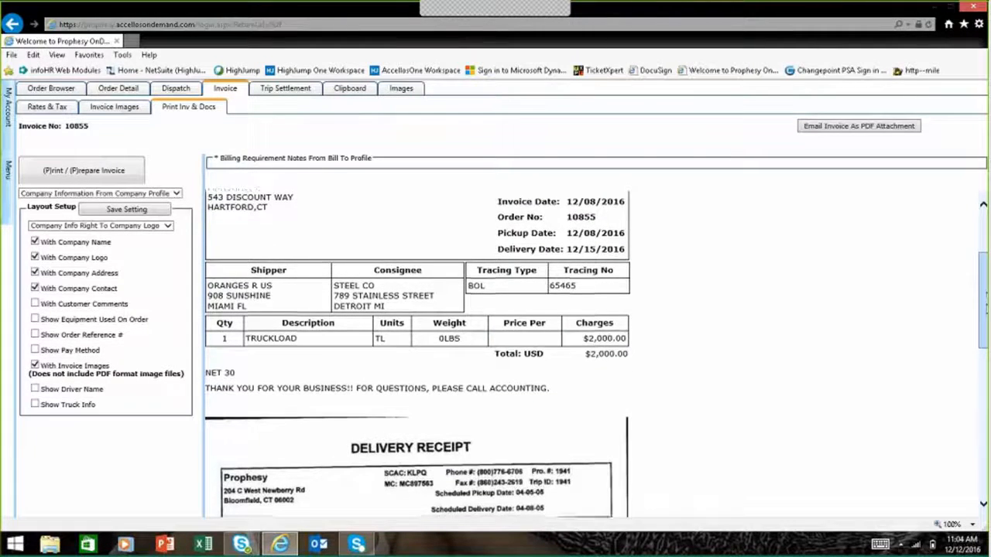
left_click_drag(985, 308, 977, 232)
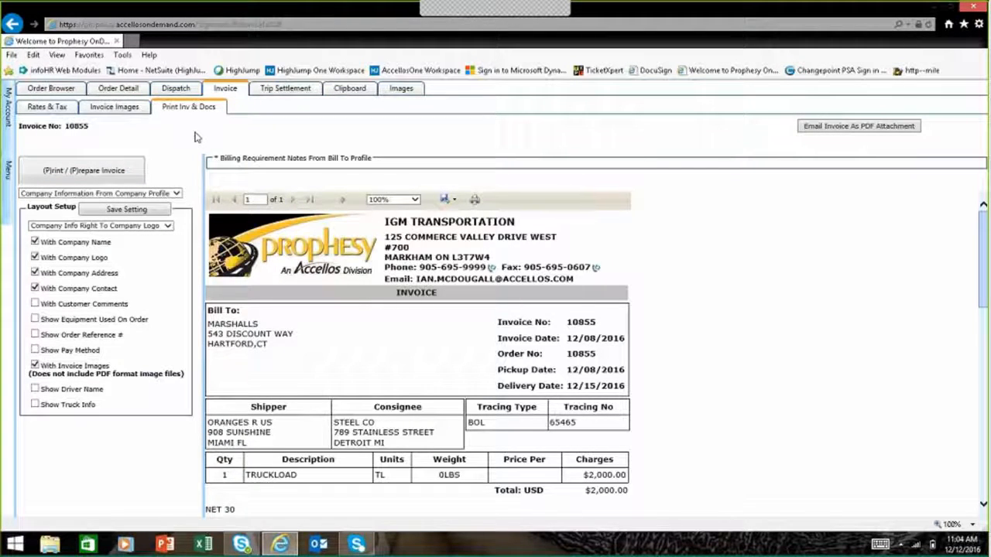
Step: Review the trip settlement's driver payroll items, percent revenue, settlement report and state mileage
left_click(285, 89)
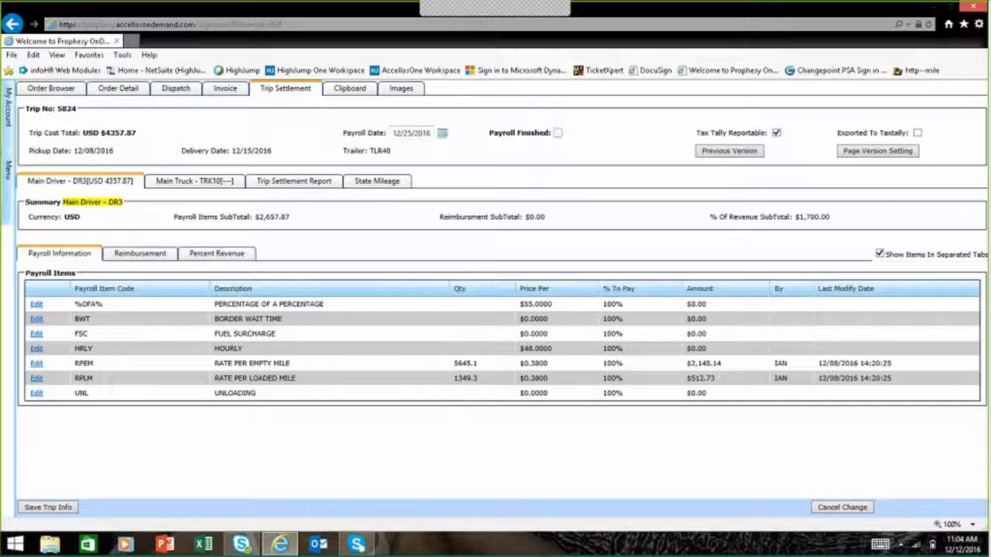
left_click(217, 254)
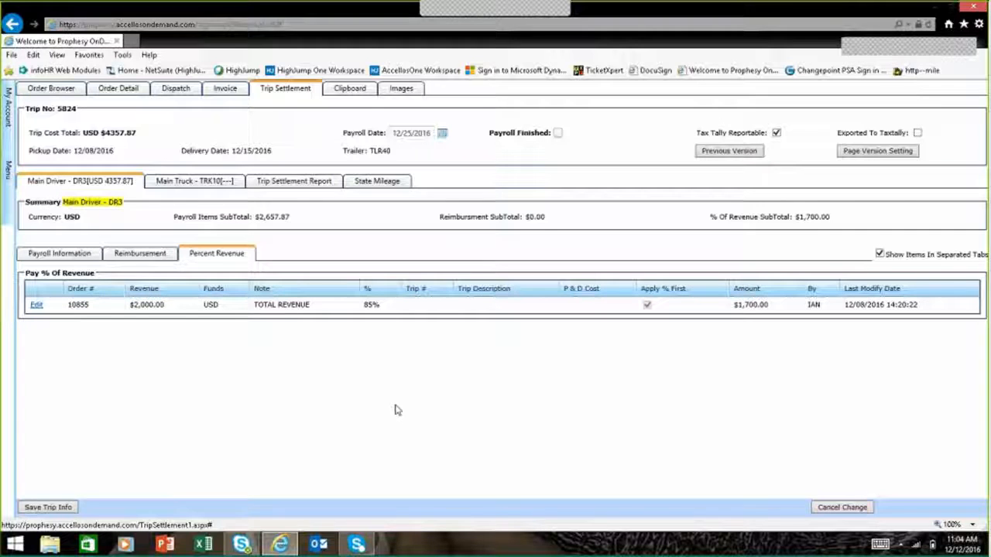
left_click(307, 185)
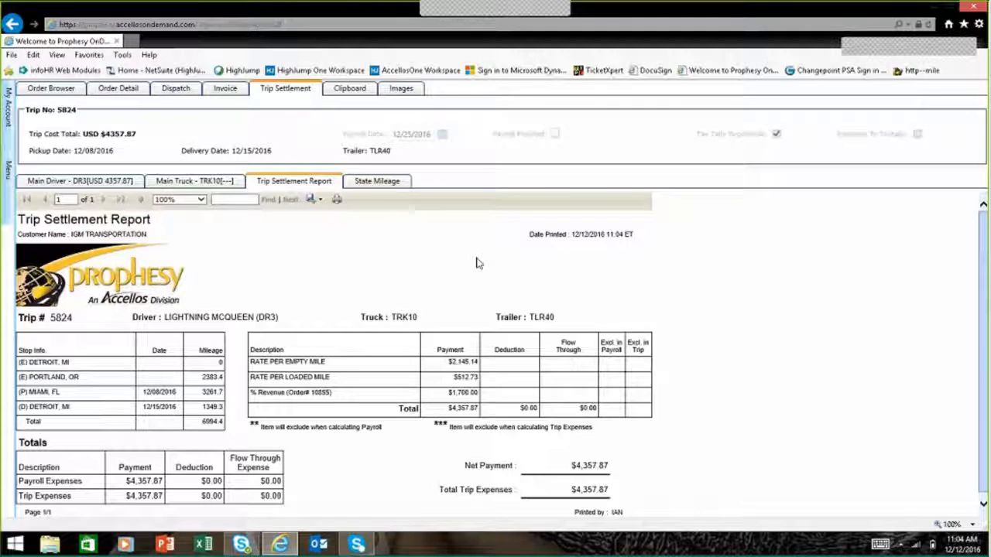
left_click(373, 182)
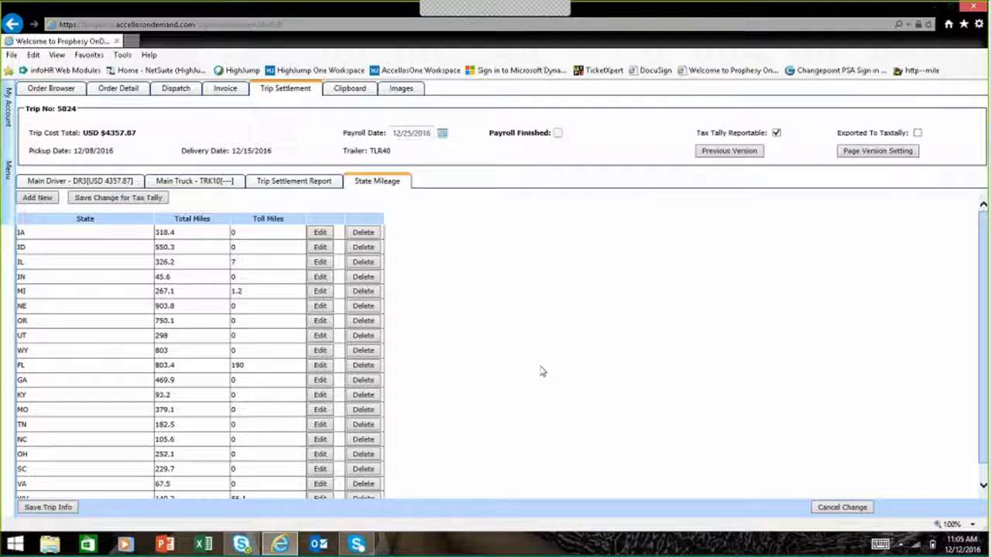
Step: Open the accounting GL Code list and bring up a blank GL code record
left_click(7, 203)
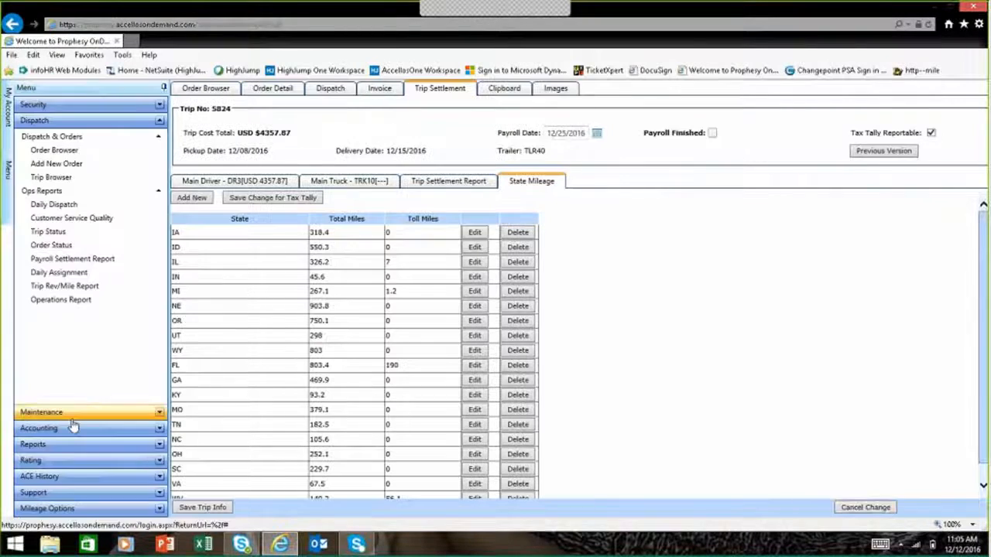
left_click(72, 426)
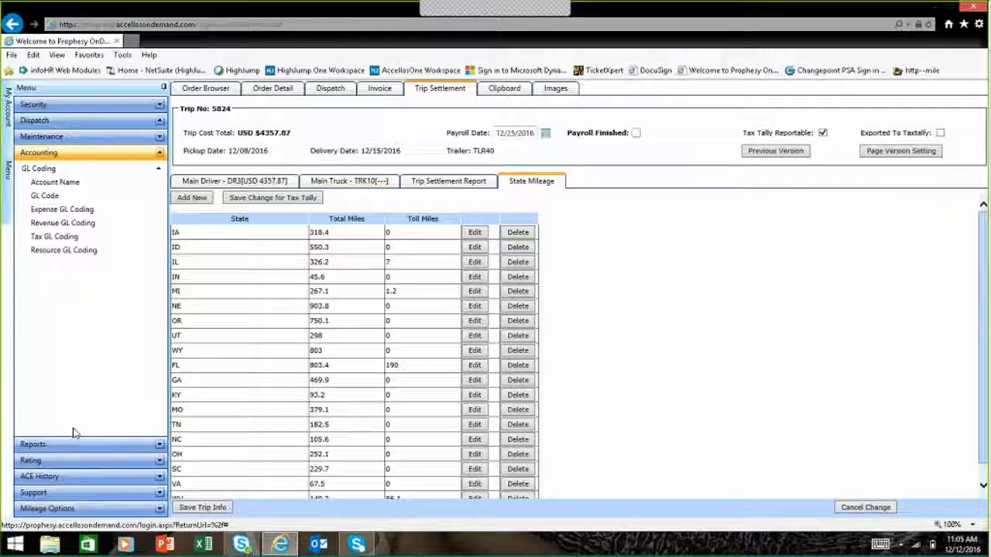
left_click(80, 200)
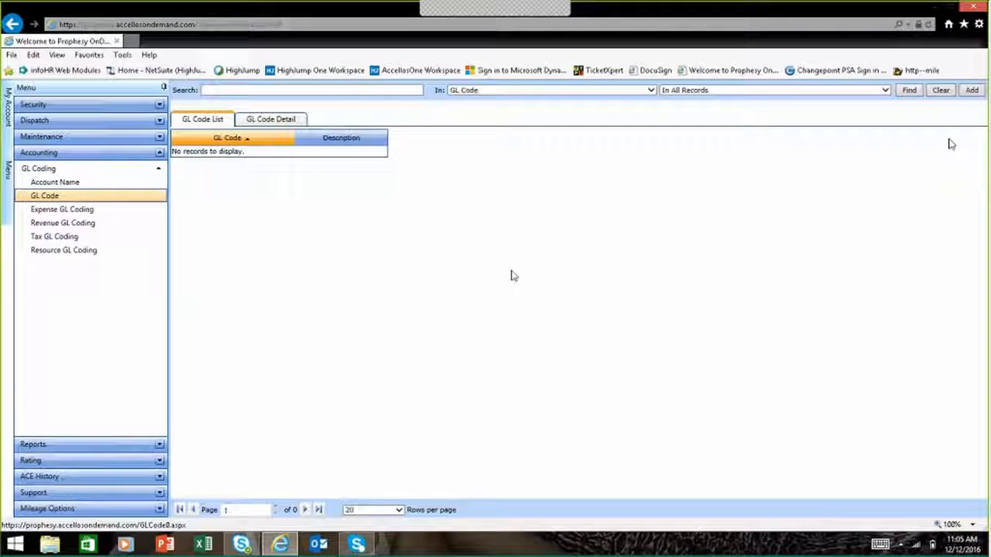
left_click(972, 91)
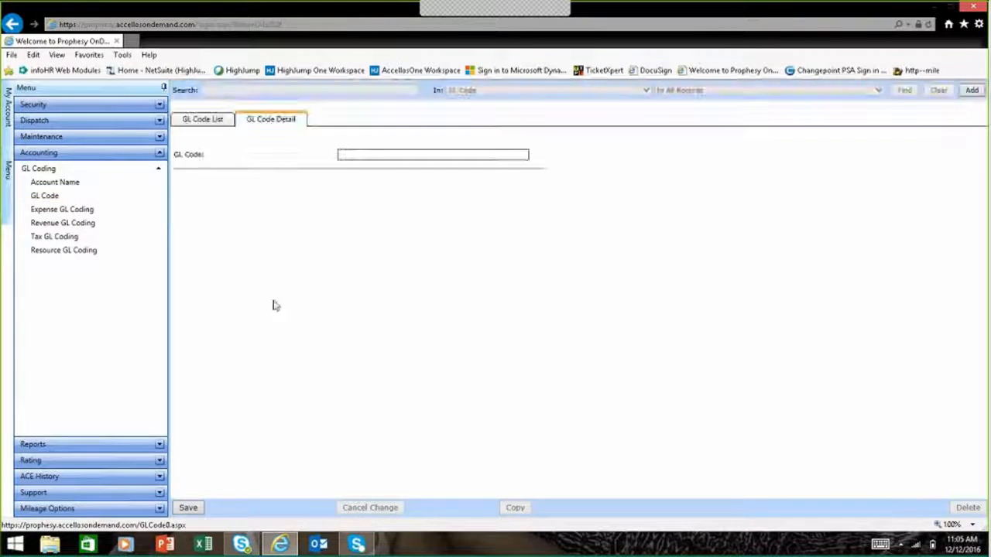
Step: Open the Revenue GL Coding list and bring up a blank GL Code BillTo record
left_click(106, 223)
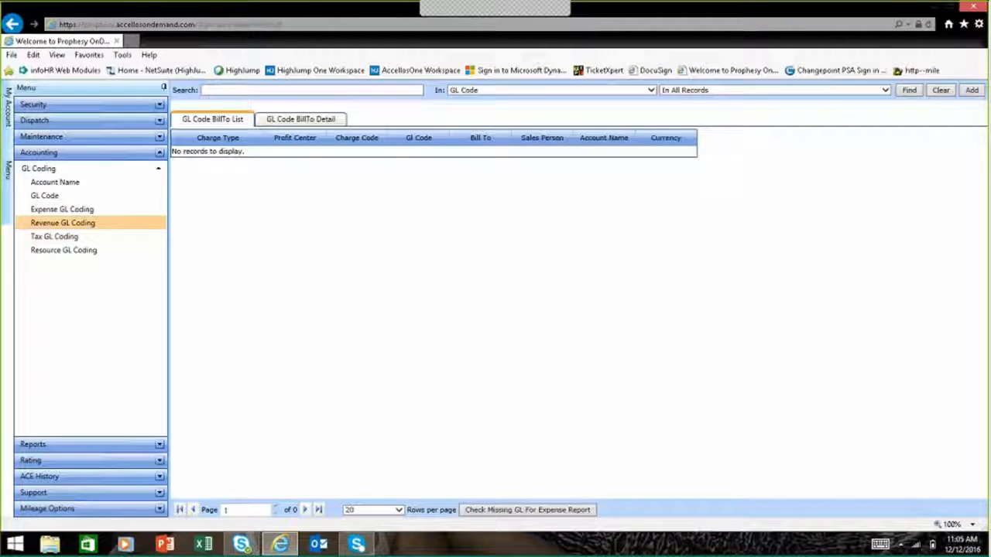
left_click(972, 91)
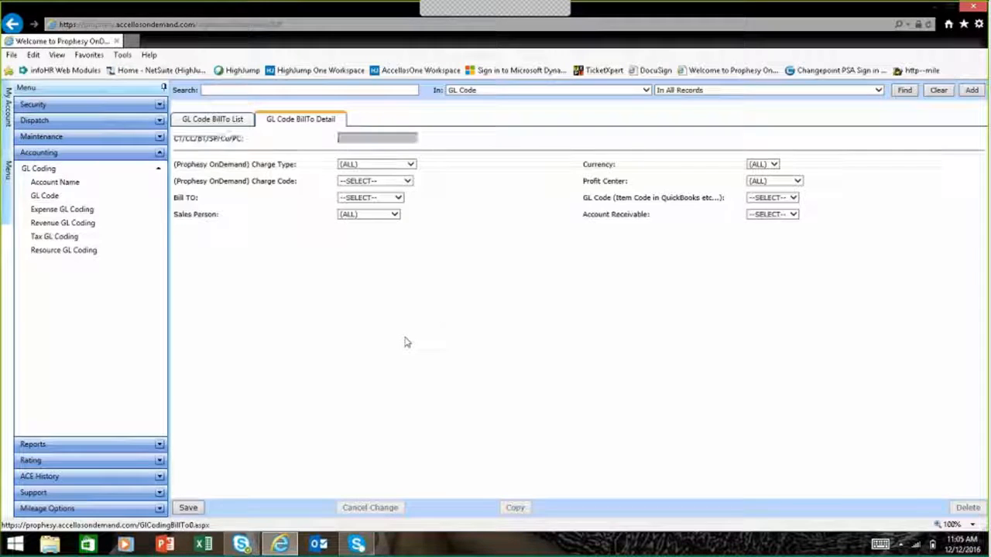
Step: Run the Profitability by Customer report for all customers with invoice dates from 11/1/2016 to 12/12/2016
left_click(64, 446)
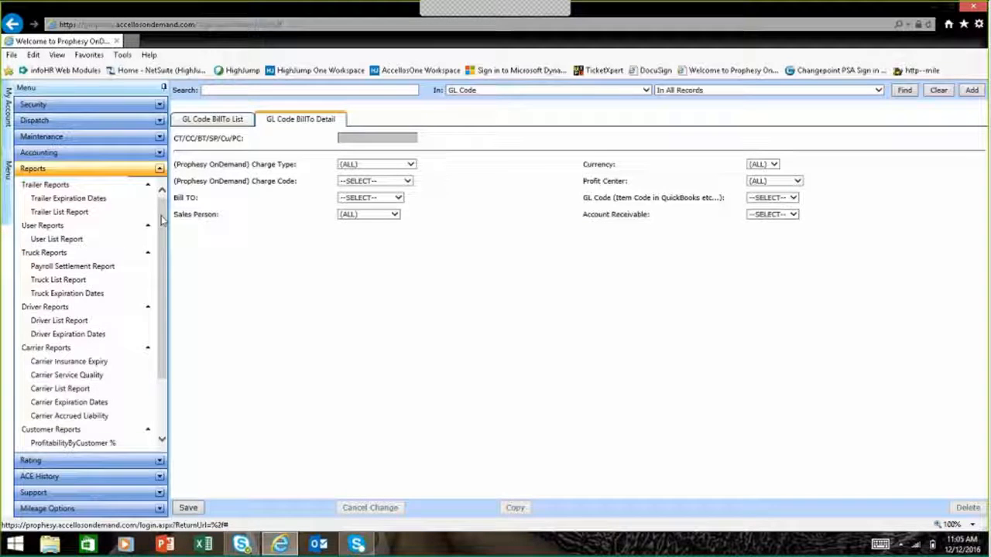
left_click_drag(163, 221, 167, 297)
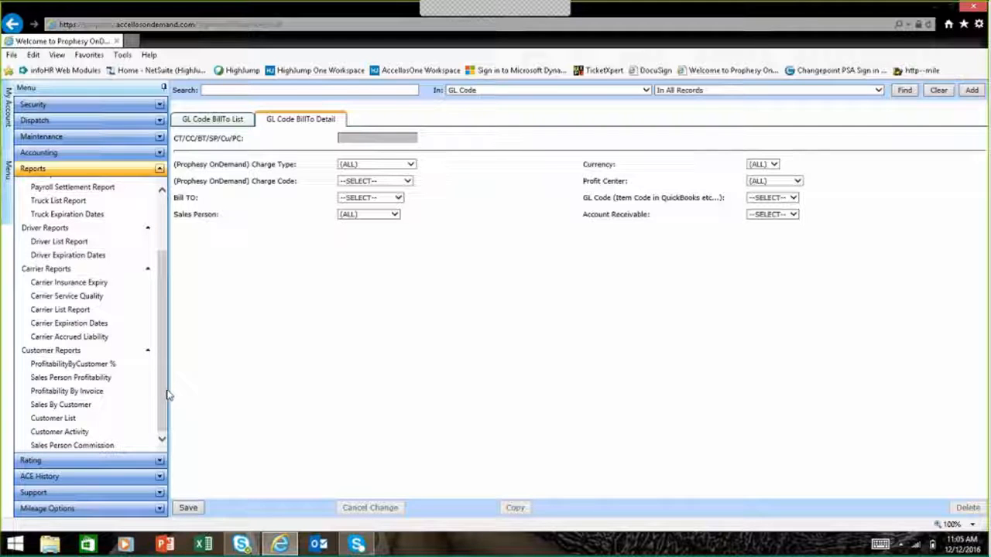
left_click(100, 365)
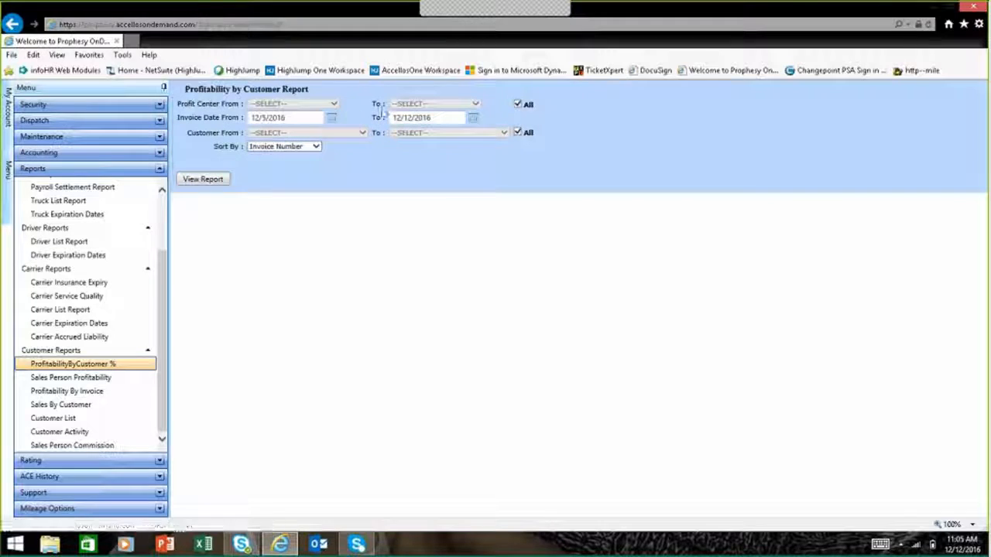
left_click(331, 118)
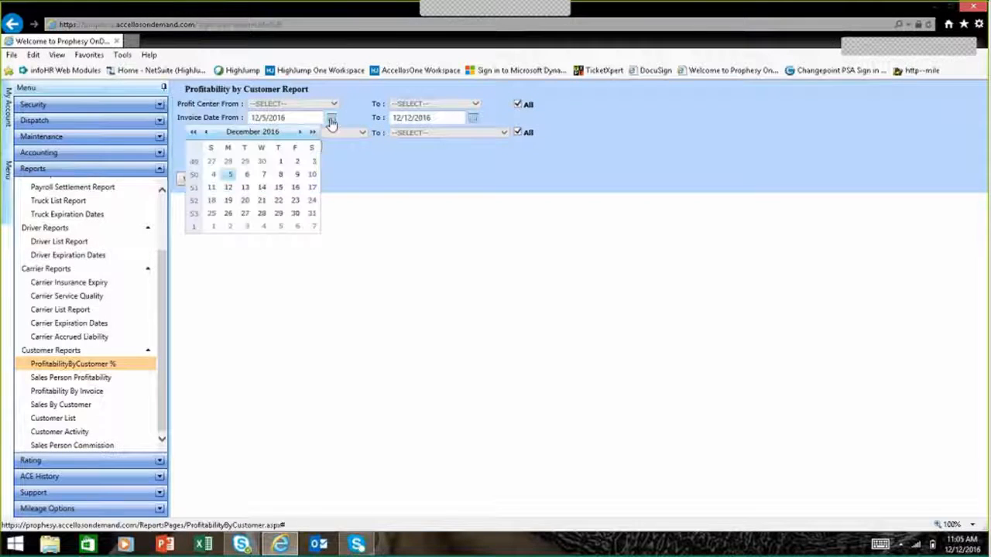
left_click(205, 132)
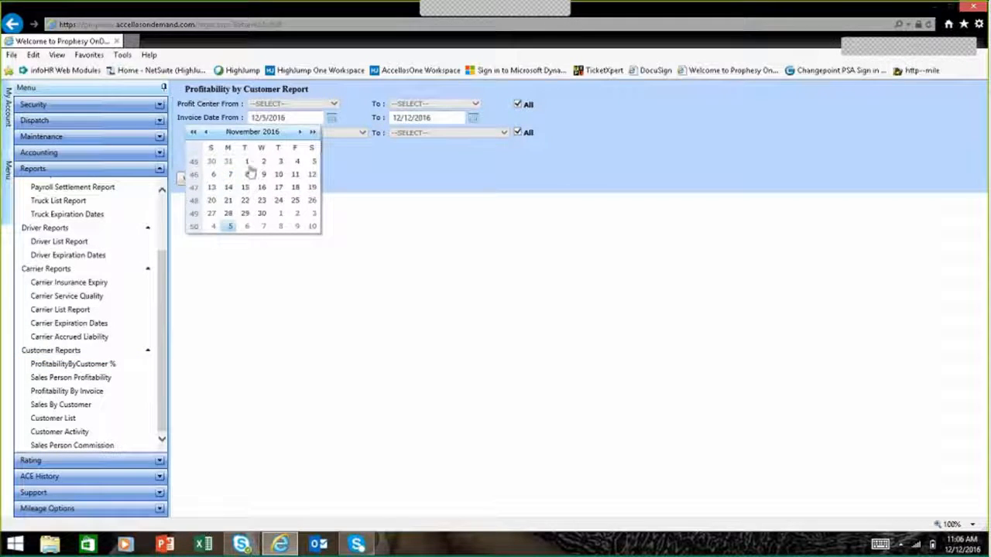
left_click(247, 162)
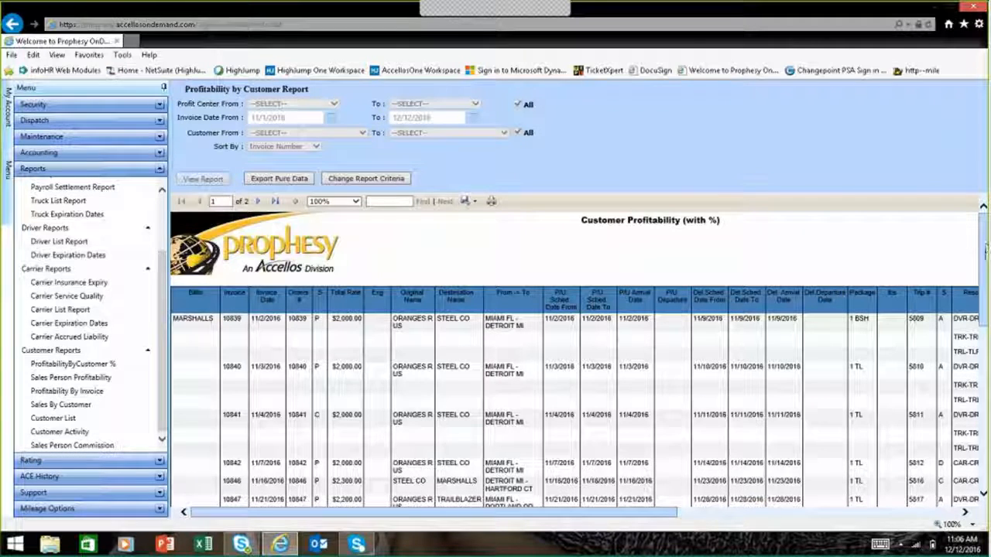
Step: Examine the Customer Profitability report's invoice rows, allocated expenses, gross profit and percentage columns, and customer totals
scroll(877, 287, "down", 1)
scroll(577, 348, "down", 2)
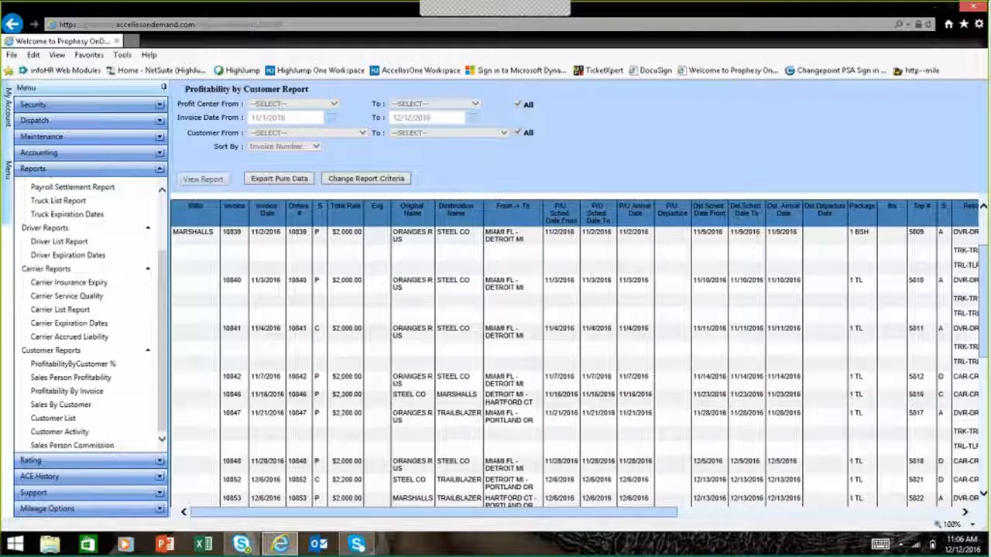
left_click_drag(571, 517, 852, 525)
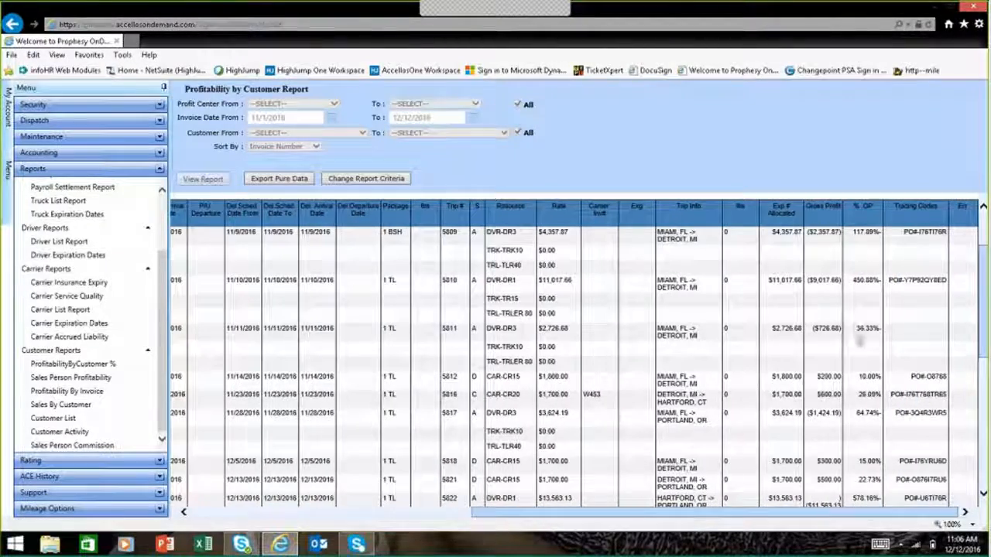
left_click_drag(986, 267, 986, 271)
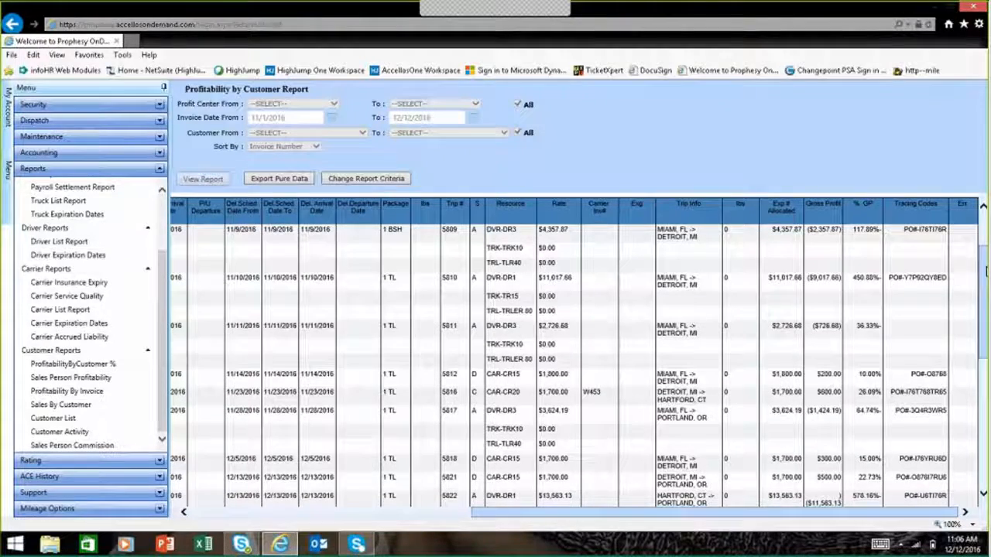
scroll(986, 271, "down", 5)
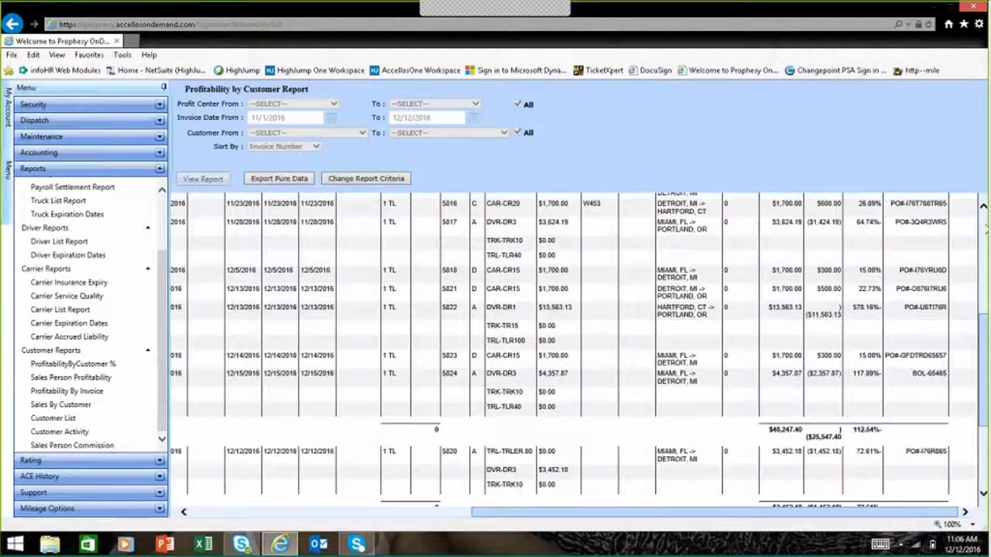
scroll(985, 229, "up", 7)
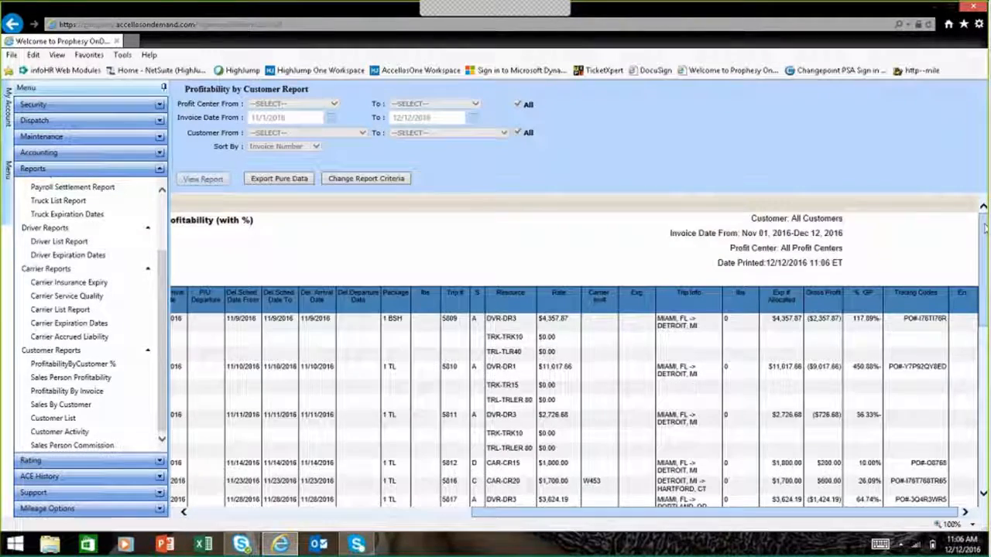
Step: Review the available Rating options and open the ACE Message Browser
left_click(89, 463)
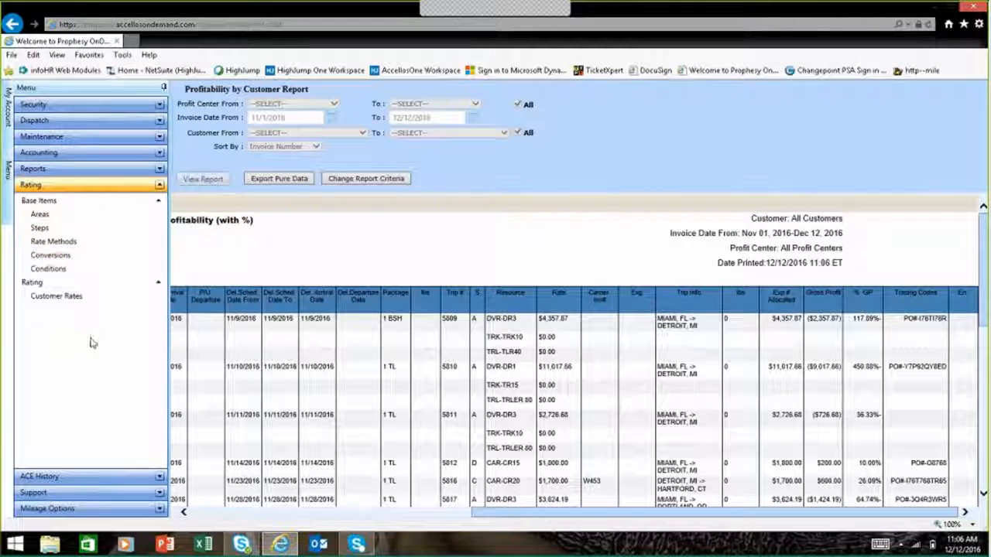
left_click(87, 476)
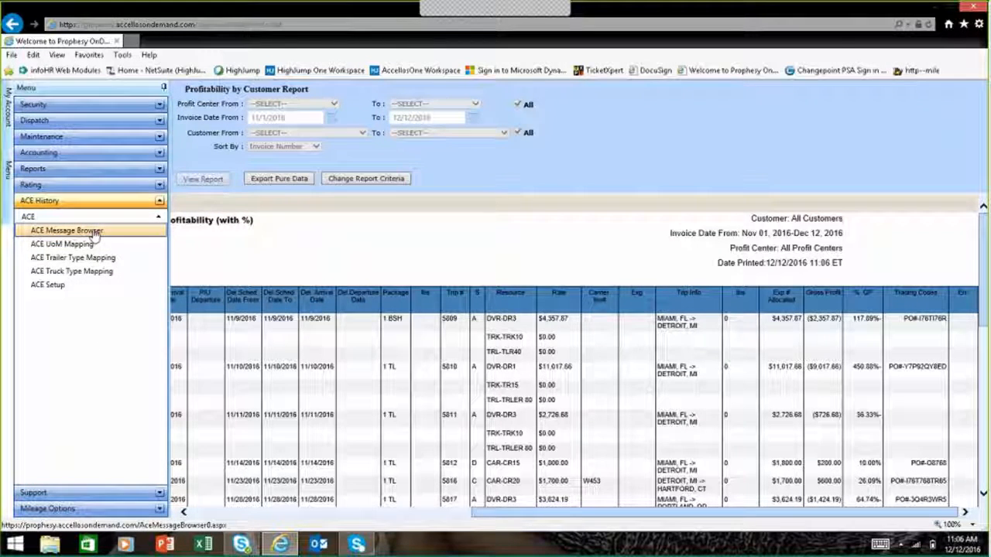
left_click(95, 234)
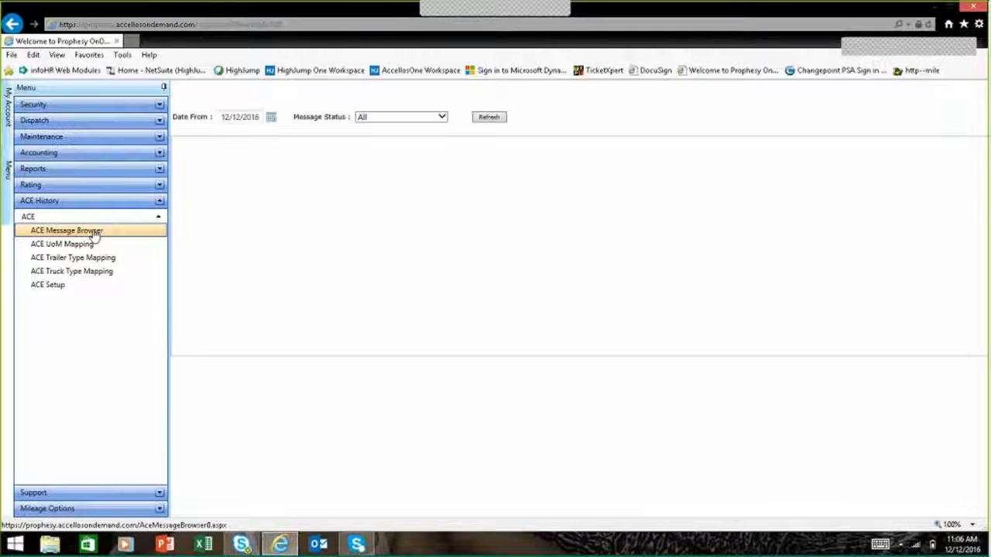
Step: Open the Customer Profiles training video with all content allowed, play it and skip ahead to about 1:26
left_click(88, 493)
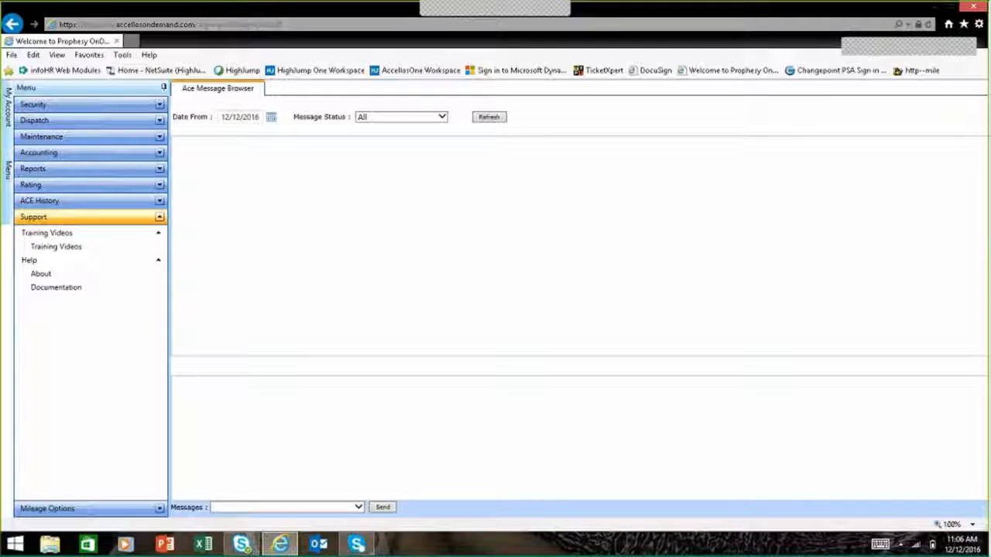
left_click(72, 248)
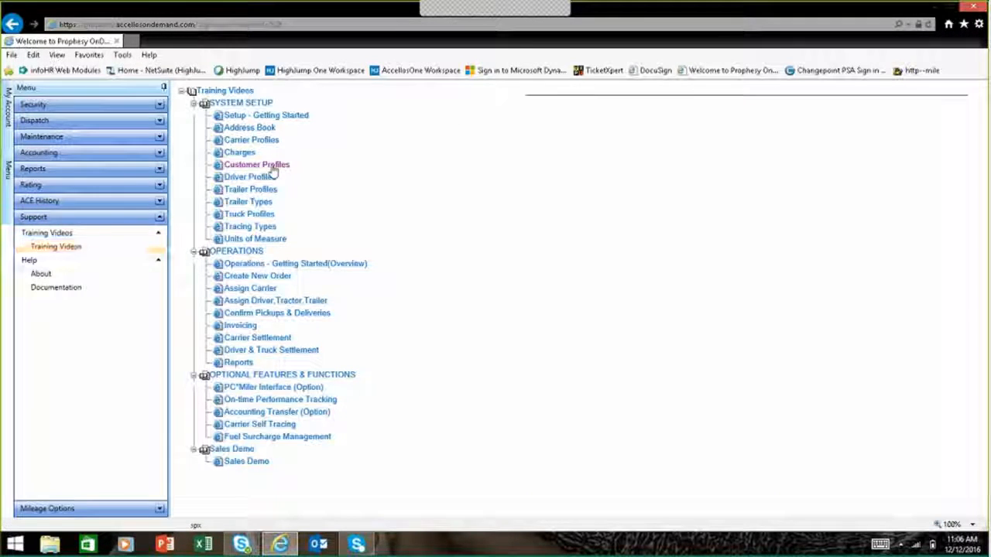
left_click(273, 166)
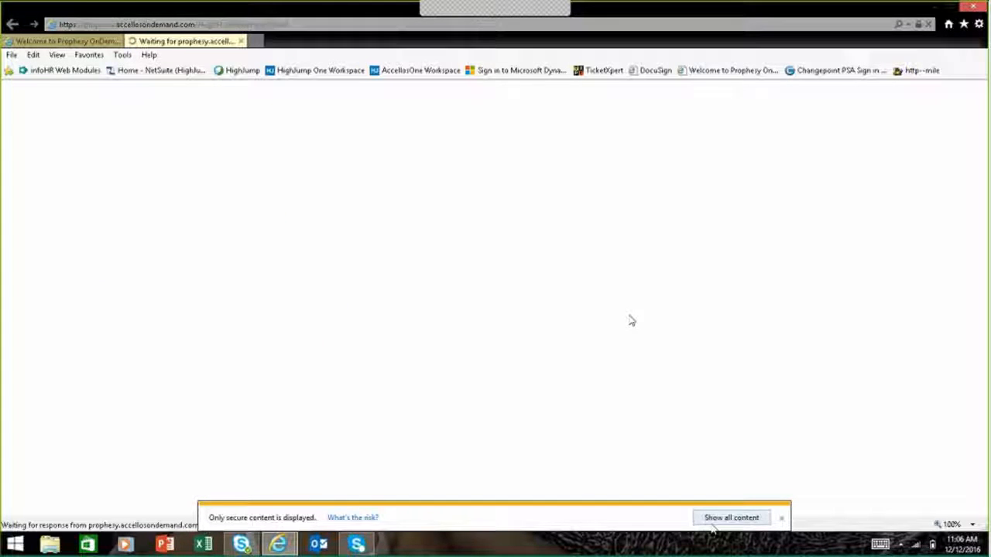
left_click(713, 521)
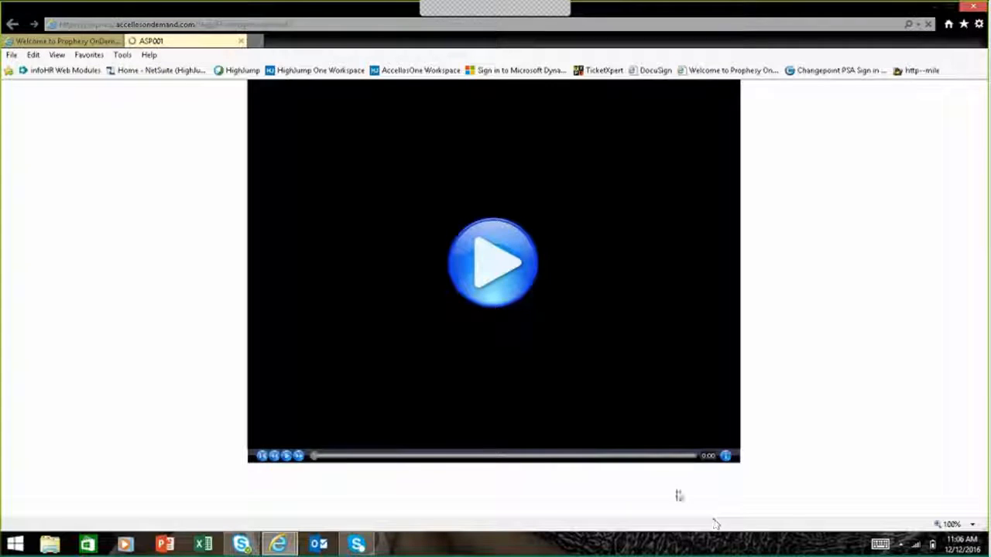
left_click(519, 279)
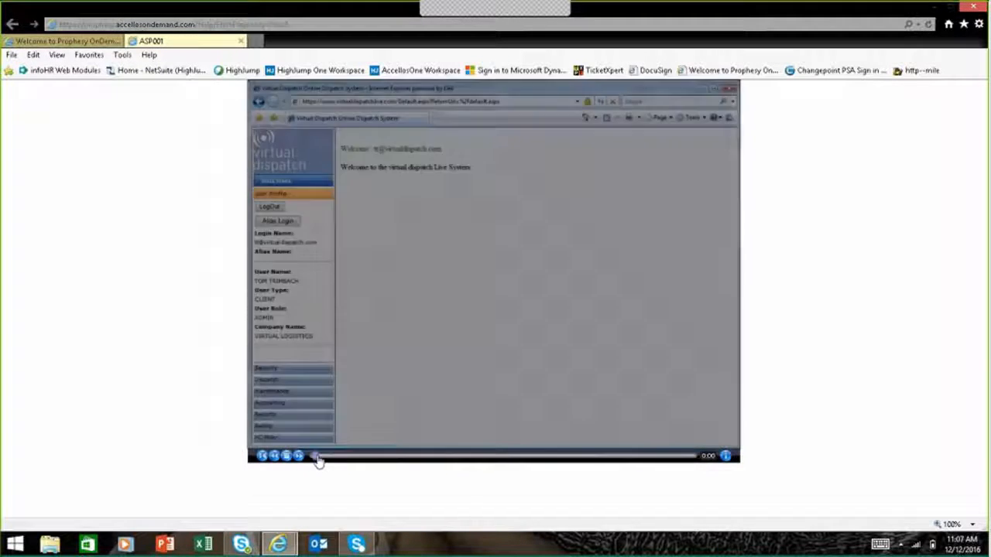
left_click_drag(314, 456, 434, 439)
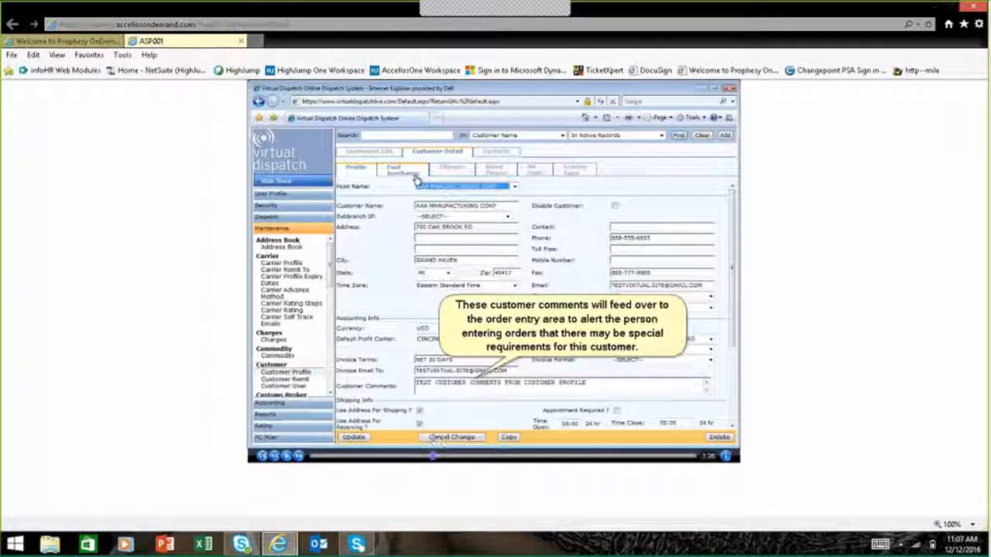
Step: Close the training video and return to the dispatch Order Browser
left_click(242, 41)
left_click(242, 41)
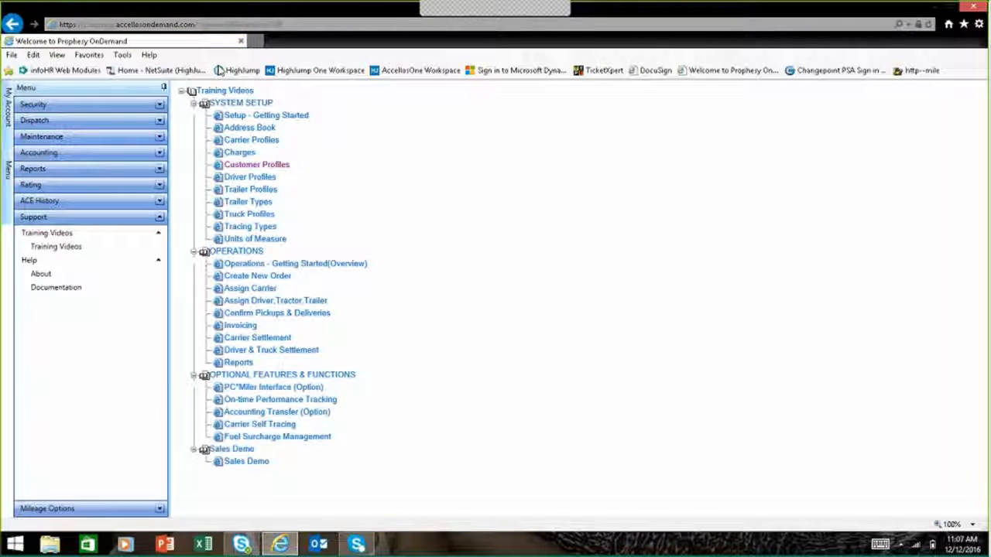
left_click(107, 119)
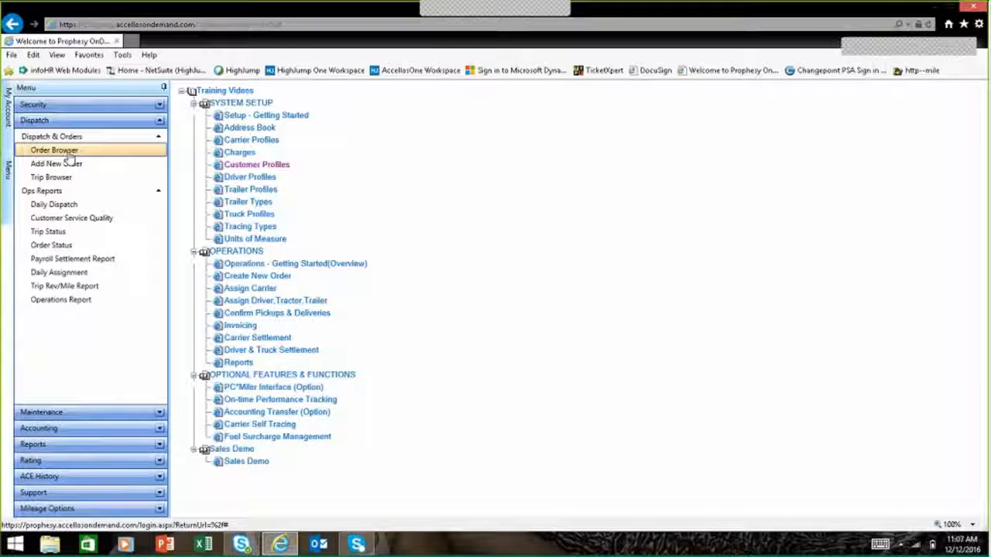
left_click(68, 154)
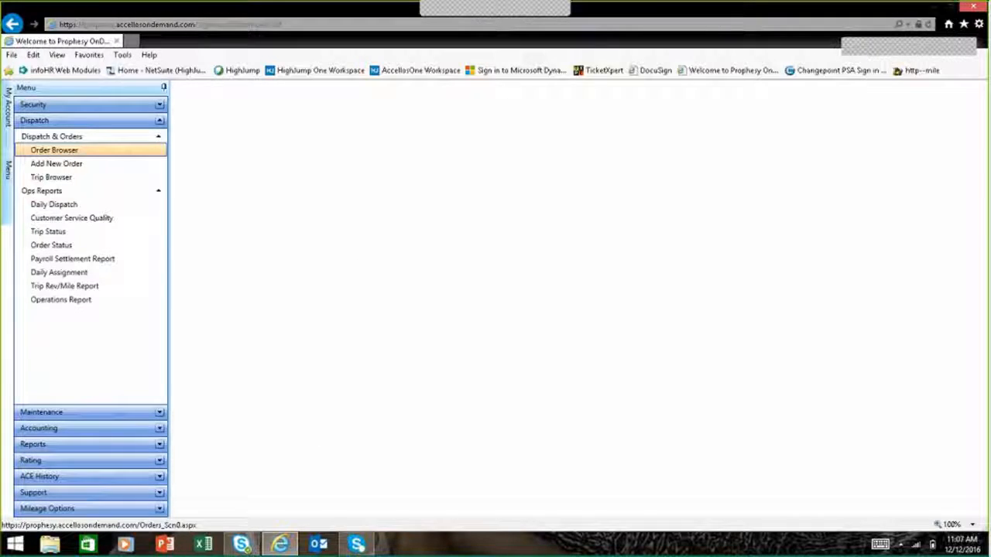